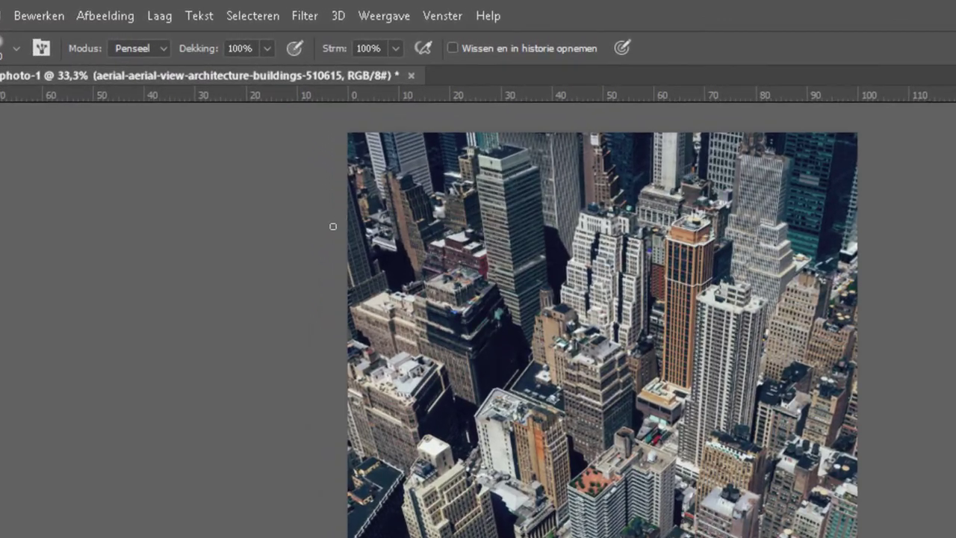
- Open Window > Extensions > Adobe Color Themes and scroll through the Explore theme list
click(443, 17)
mouse_move(458, 103)
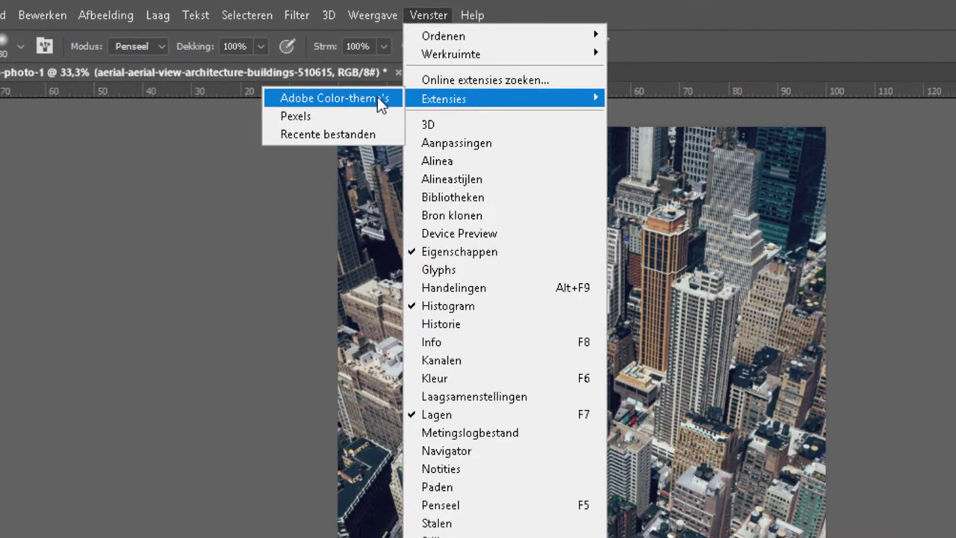
click(377, 100)
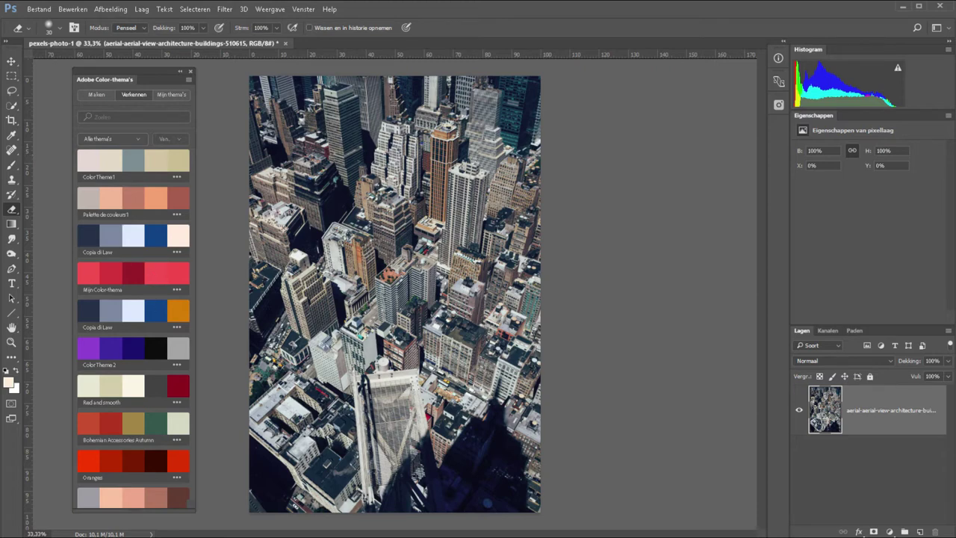
scroll(137, 487, down, 1)
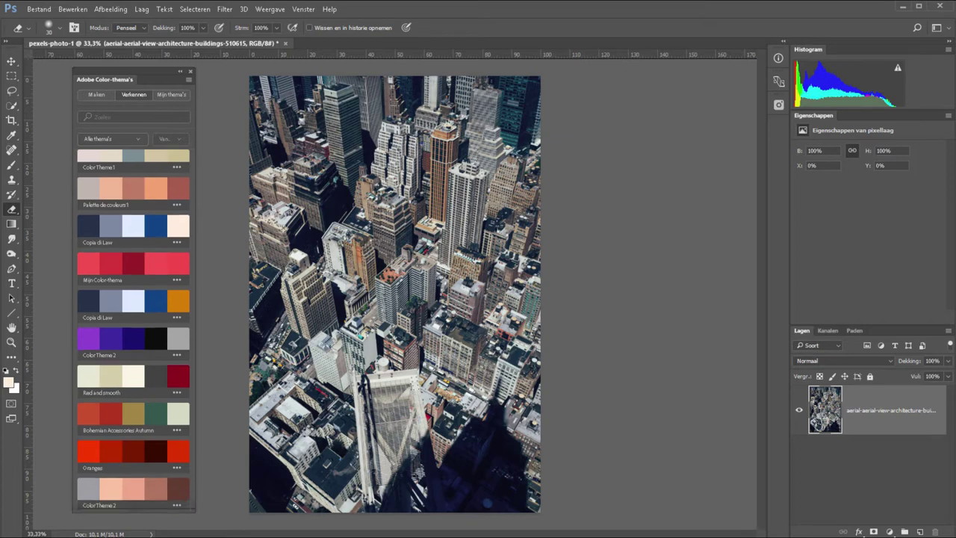
scroll(134, 492, down, 5)
scroll(134, 493, down, 5)
scroll(134, 501, down, 5)
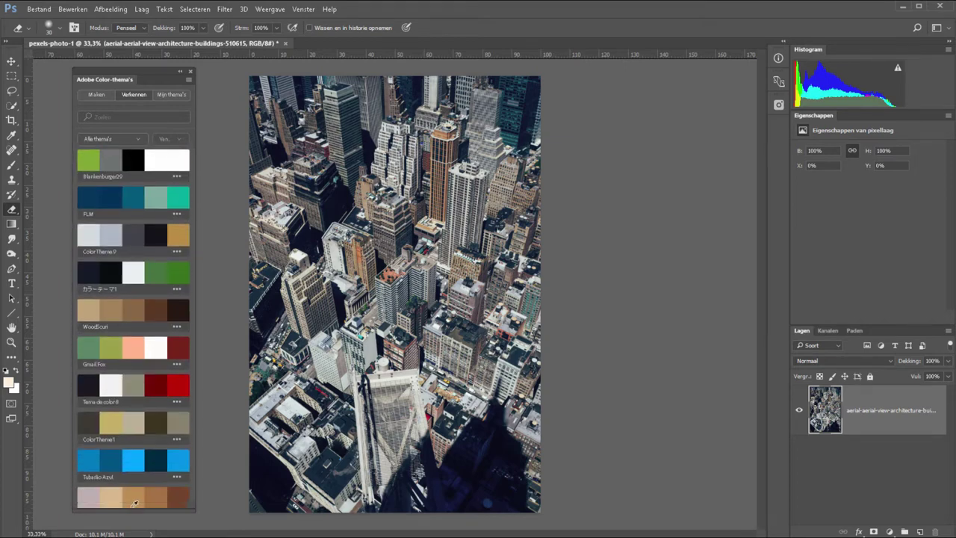
scroll(133, 492, down, 2)
scroll(133, 492, down, 5)
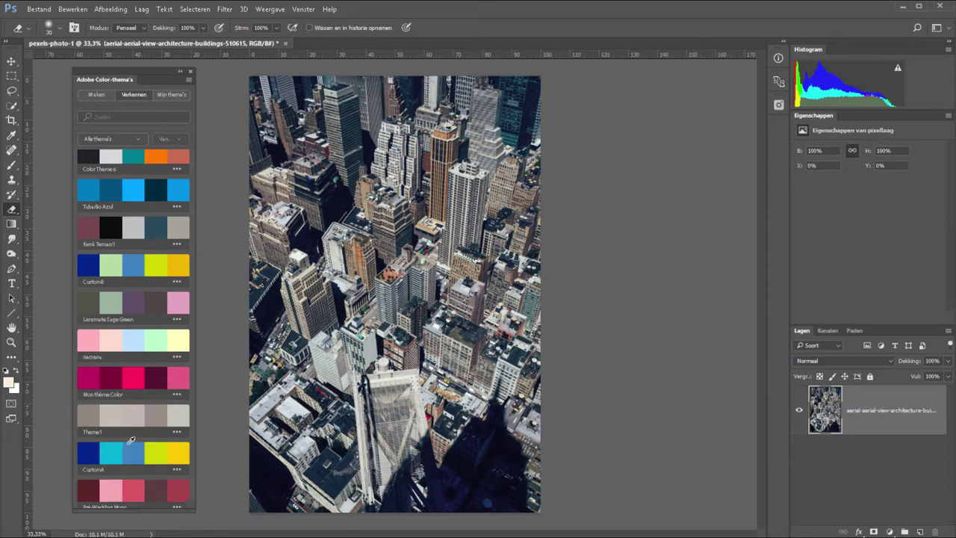
scroll(131, 442, down, 5)
scroll(123, 459, down, 5)
scroll(115, 474, down, 5)
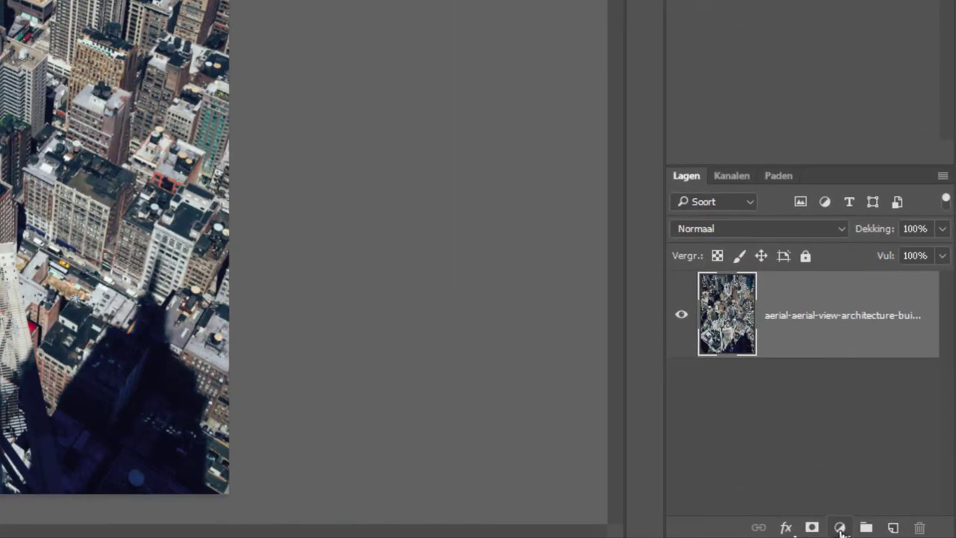
- Add a Gradient Map (Verloop toewijzen) adjustment layer using the black-to-white preset
click(839, 528)
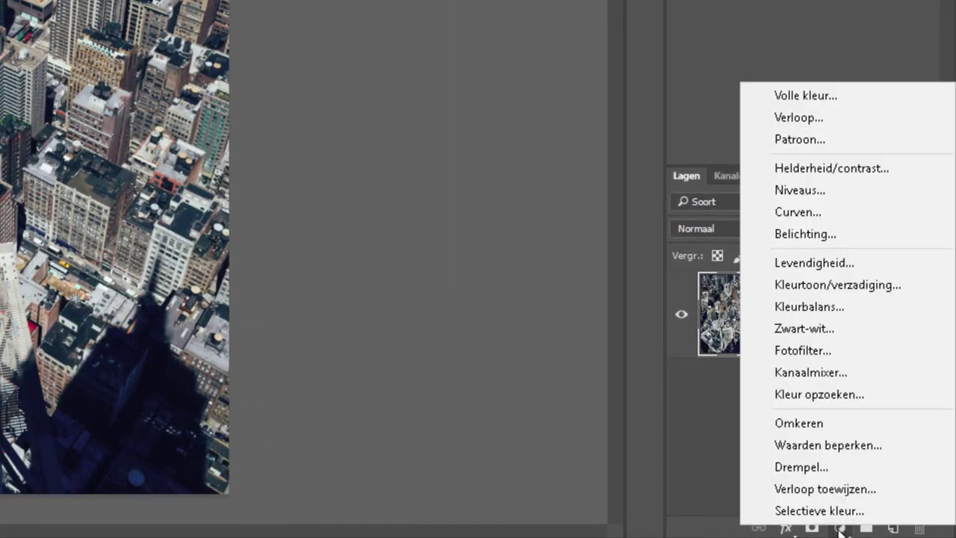
click(835, 487)
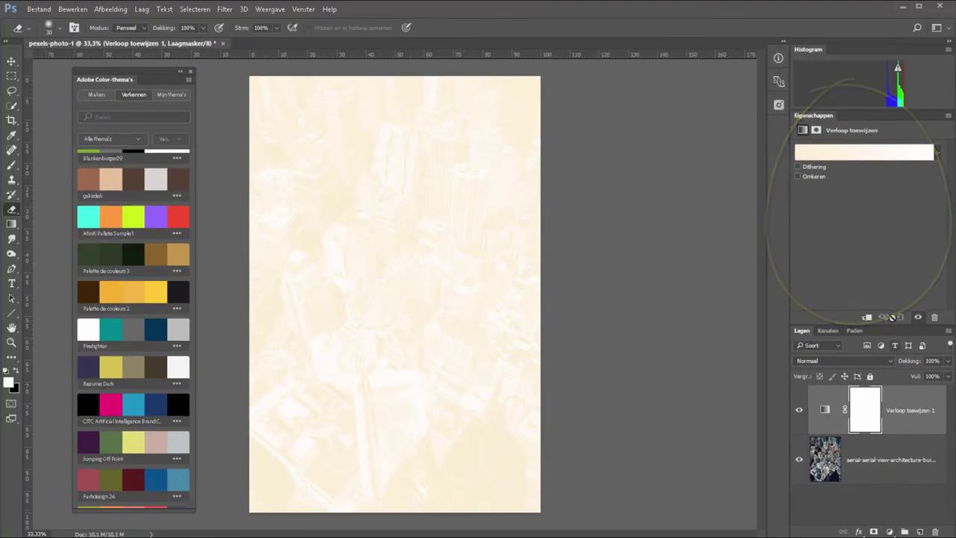
click(937, 153)
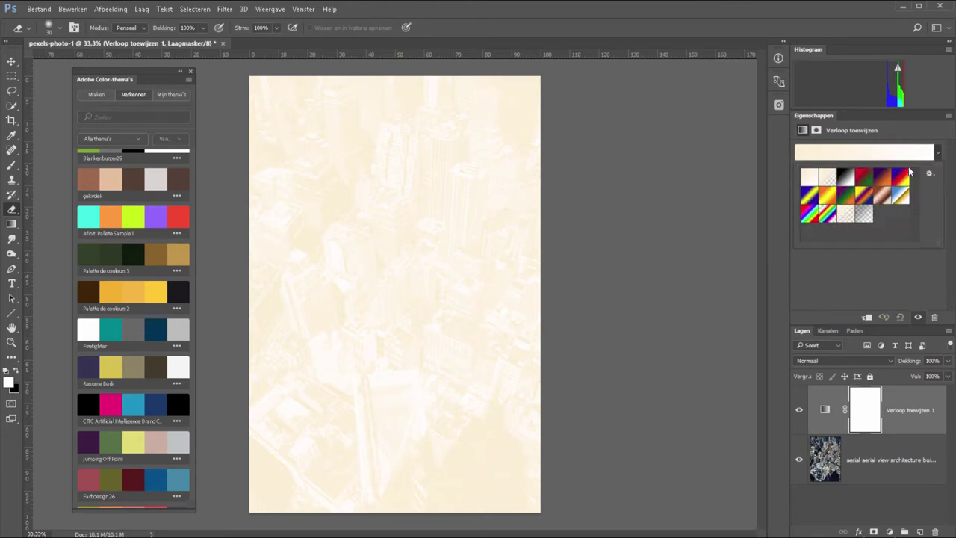
click(844, 178)
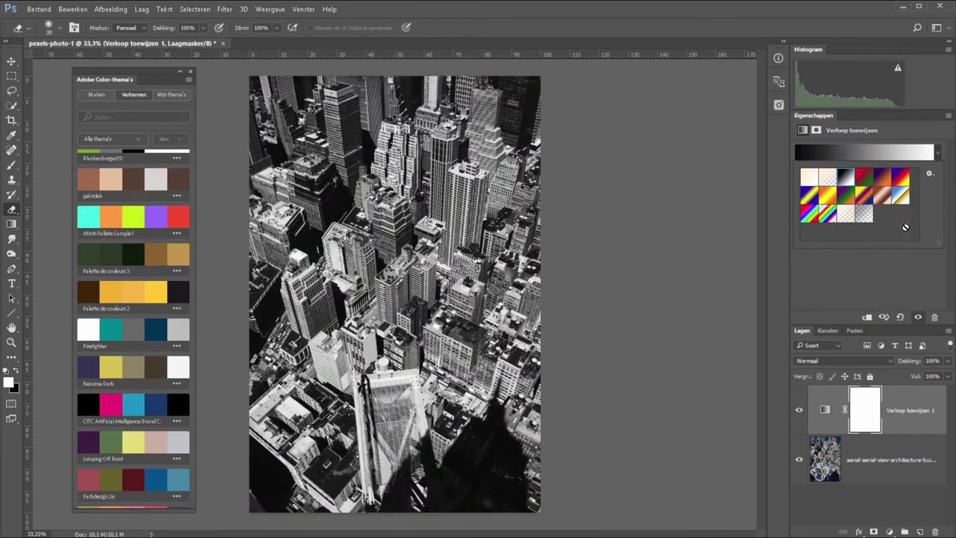
click(889, 274)
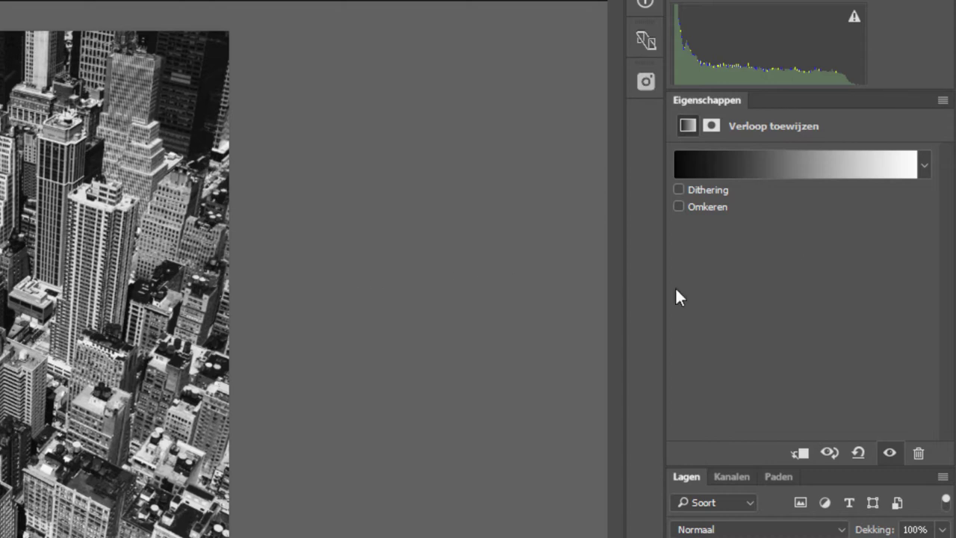
- In the Gradient Editor, set the left colour stop to blue-violet
click(763, 167)
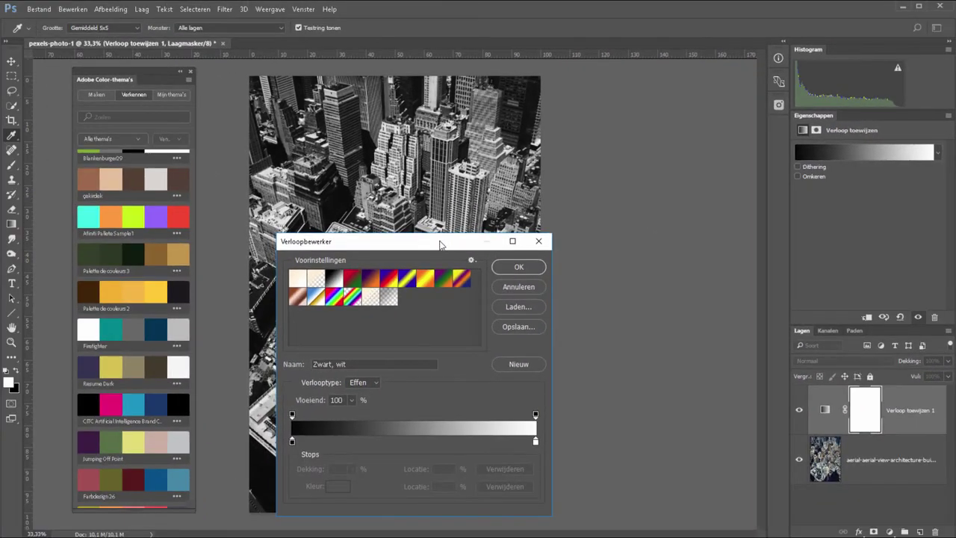
drag(440, 244, 644, 78)
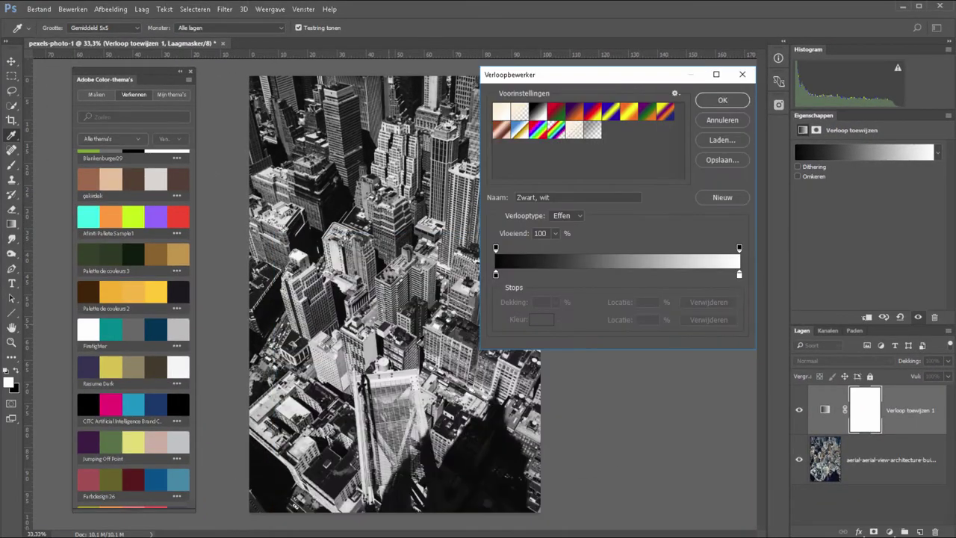
click(496, 276)
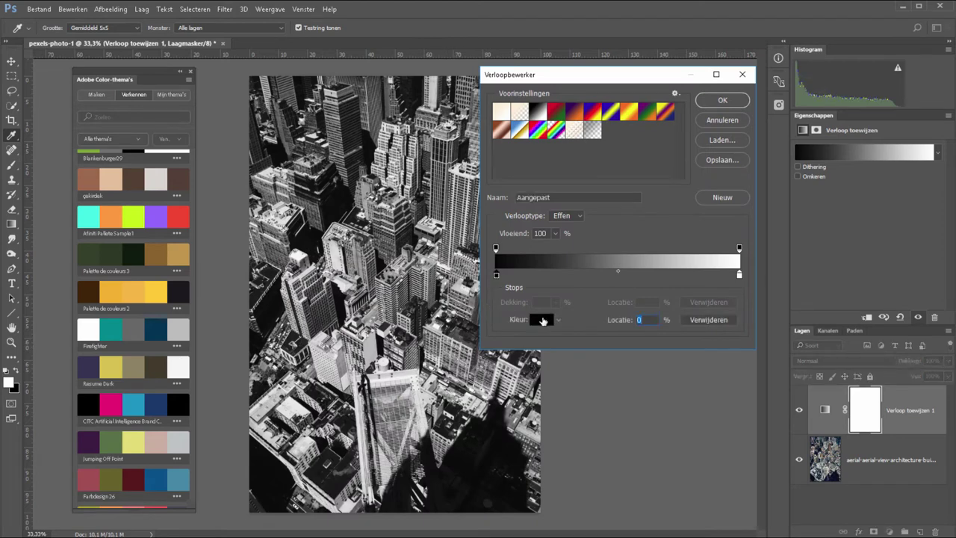
click(542, 320)
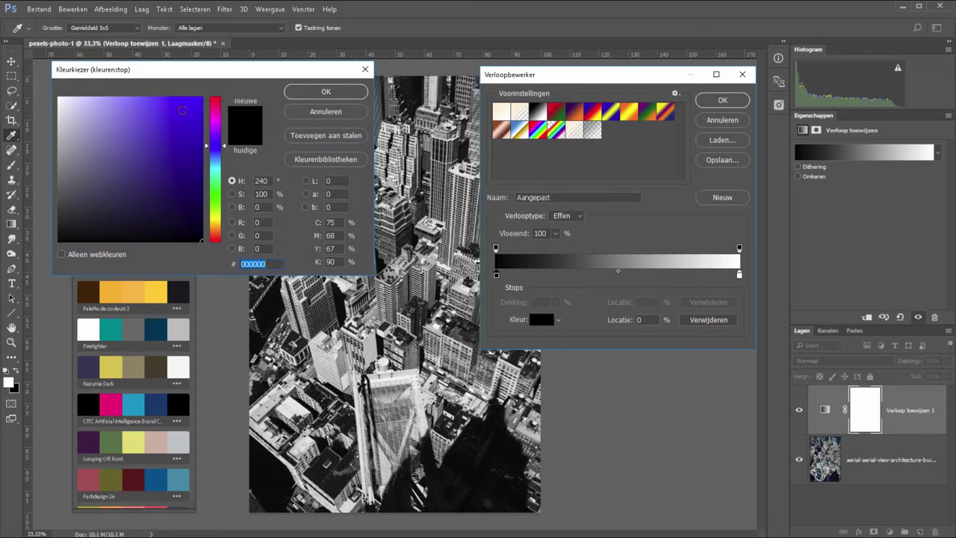
text(0000ff)
click(325, 91)
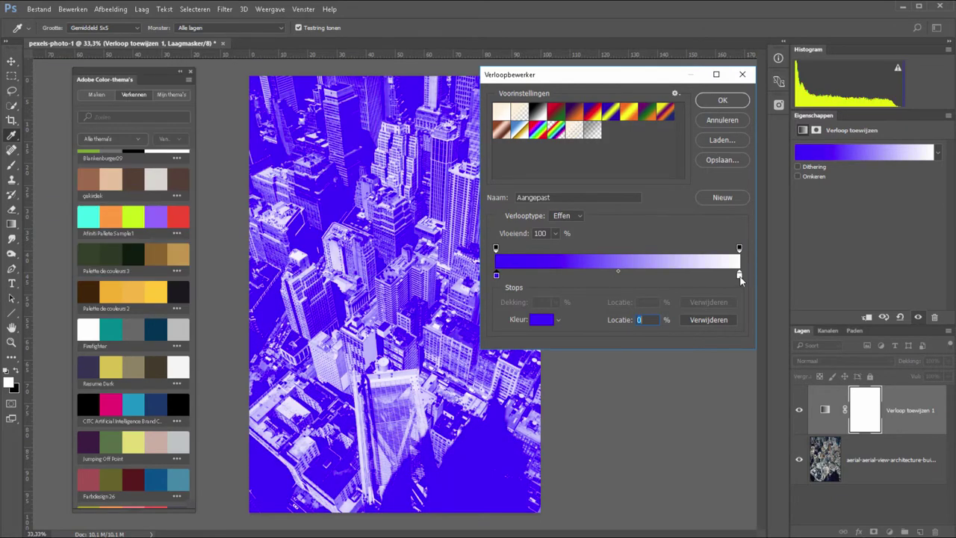
- Set the right colour stop to red #ff0000 and accept the blue-to-red gradient
click(739, 275)
click(547, 320)
text(d91d1d)
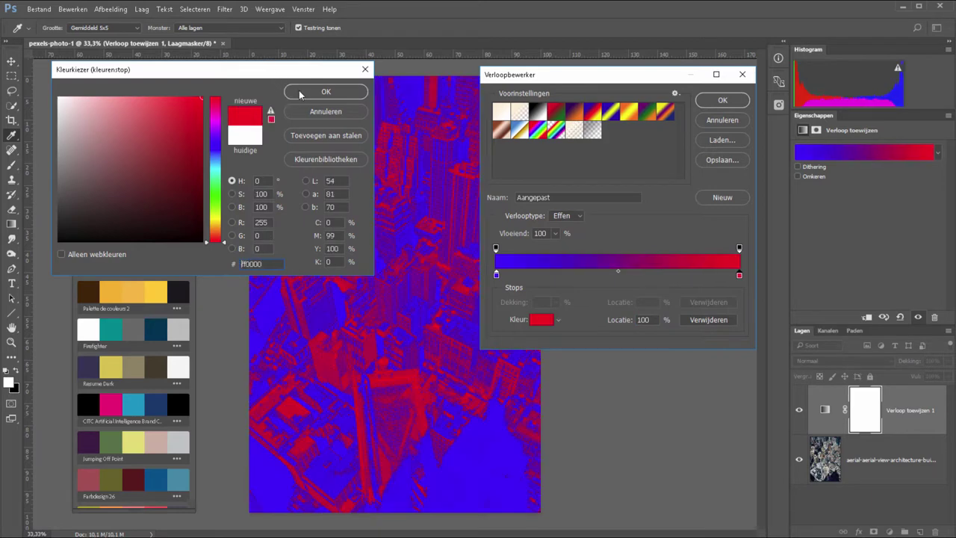
click(300, 92)
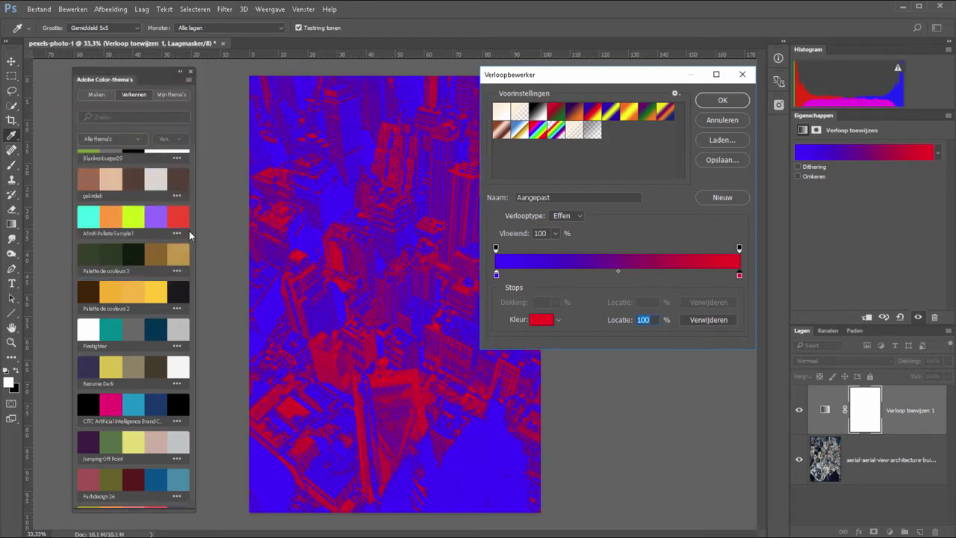
click(722, 100)
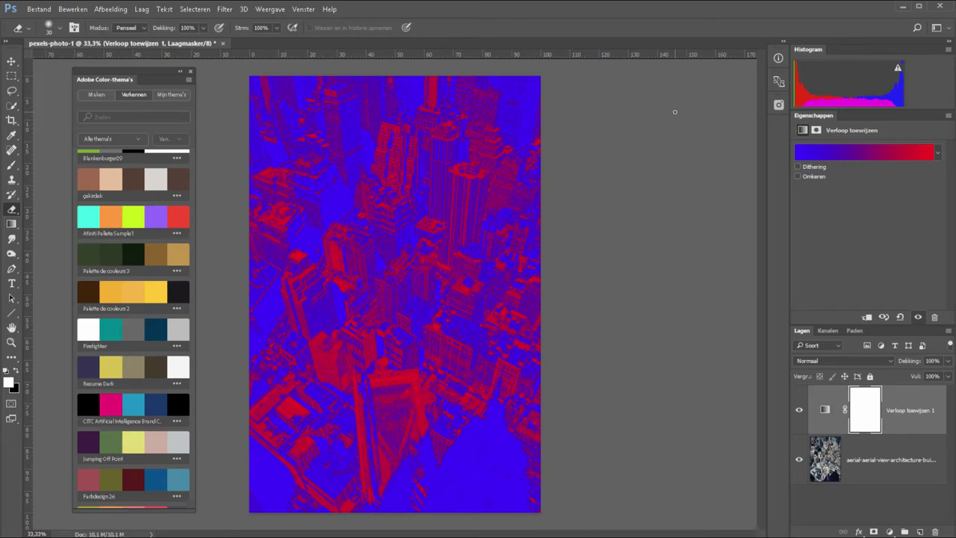
- Add a cream colour stop to the gradient and move it to the 50% location
click(848, 154)
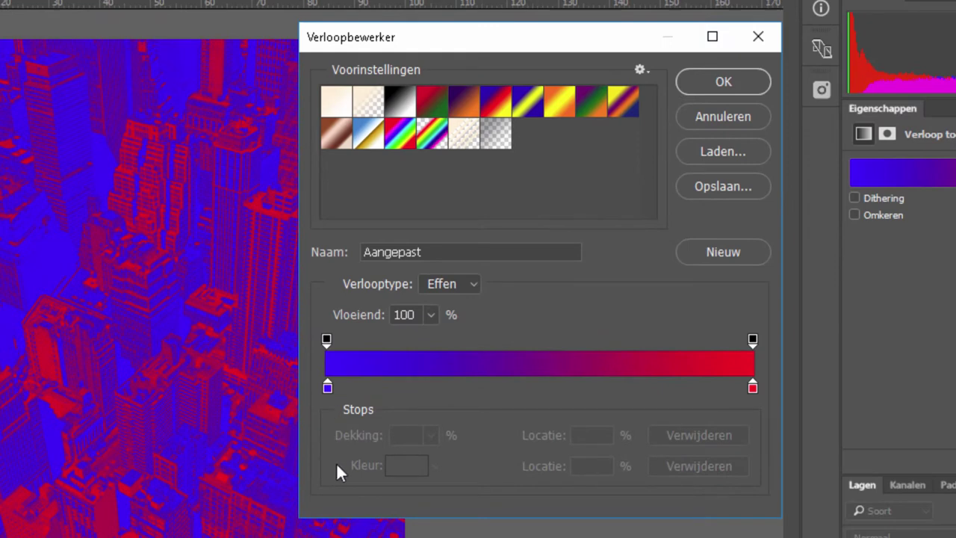
click(444, 390)
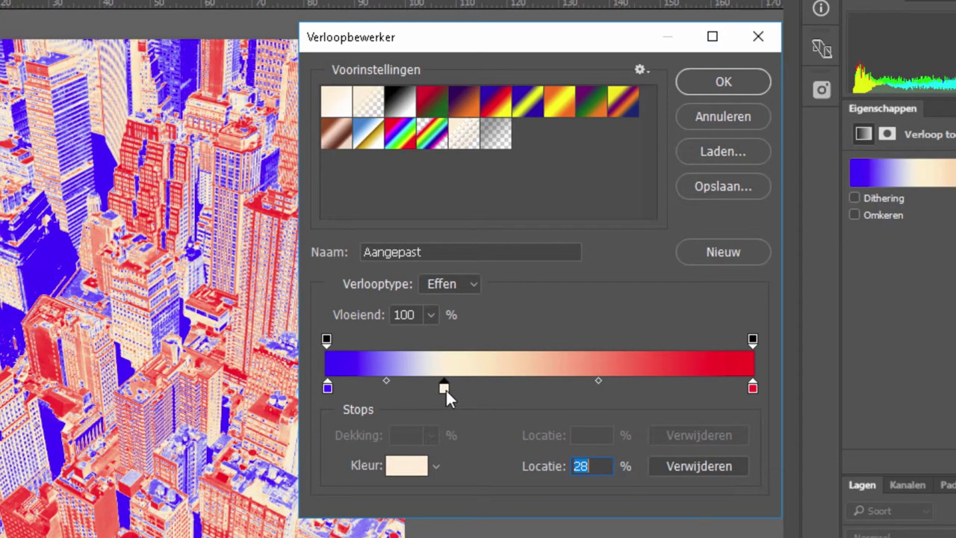
drag(445, 389, 539, 394)
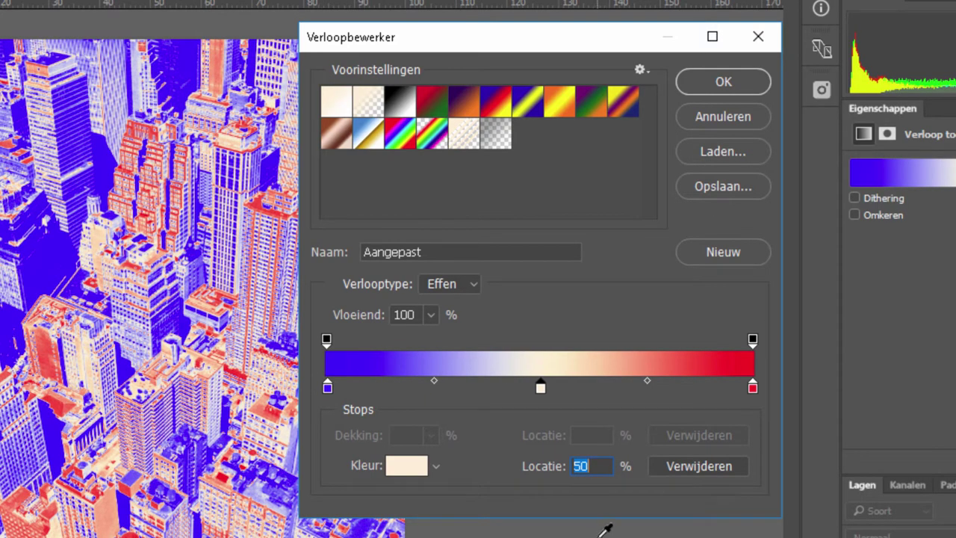
click(721, 82)
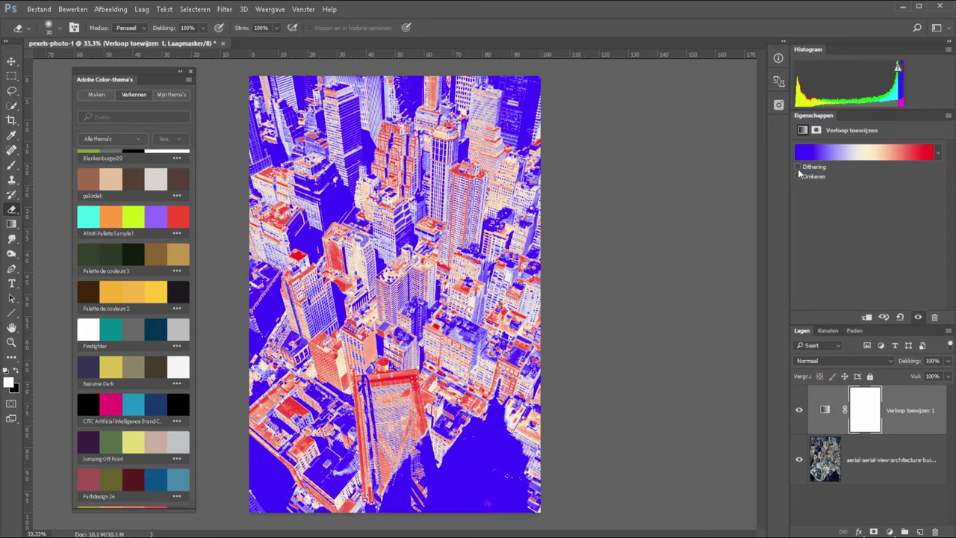
- Inspect the left stop's colour picker beside the themes, then cancel without changing the gradient
click(816, 155)
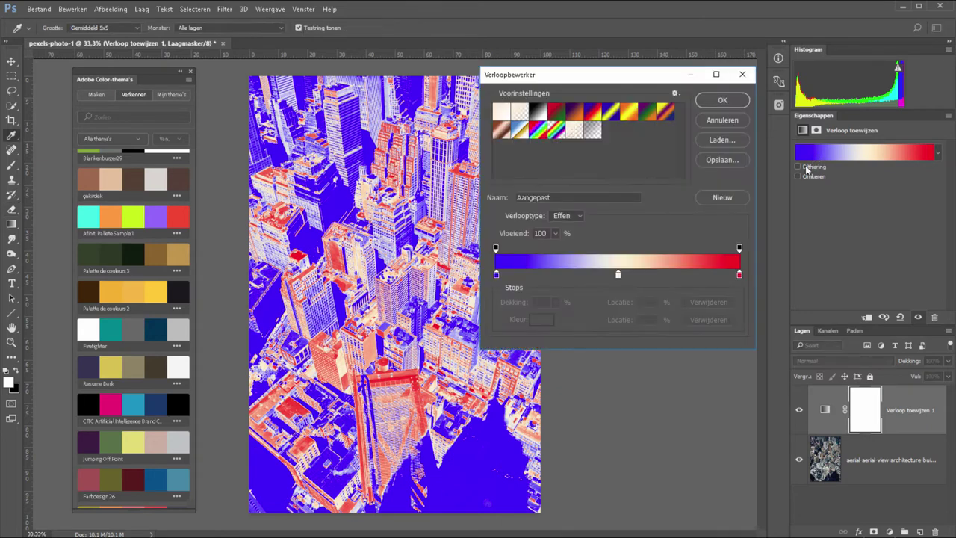
click(497, 275)
click(541, 320)
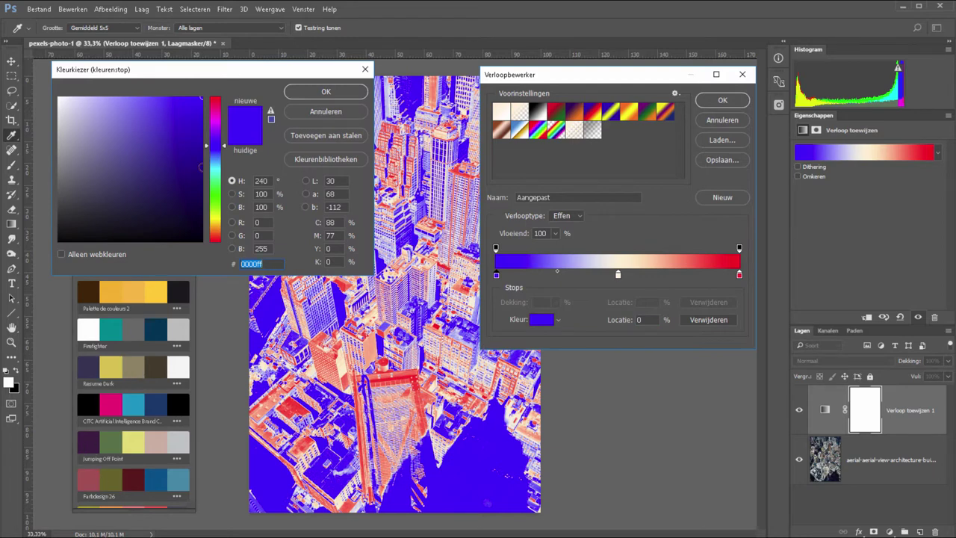
drag(239, 75, 381, 102)
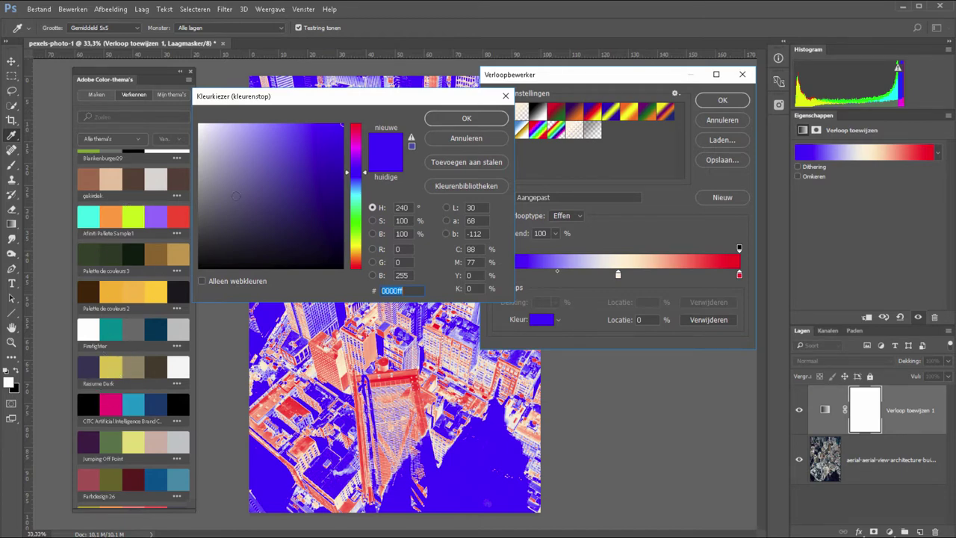
click(442, 144)
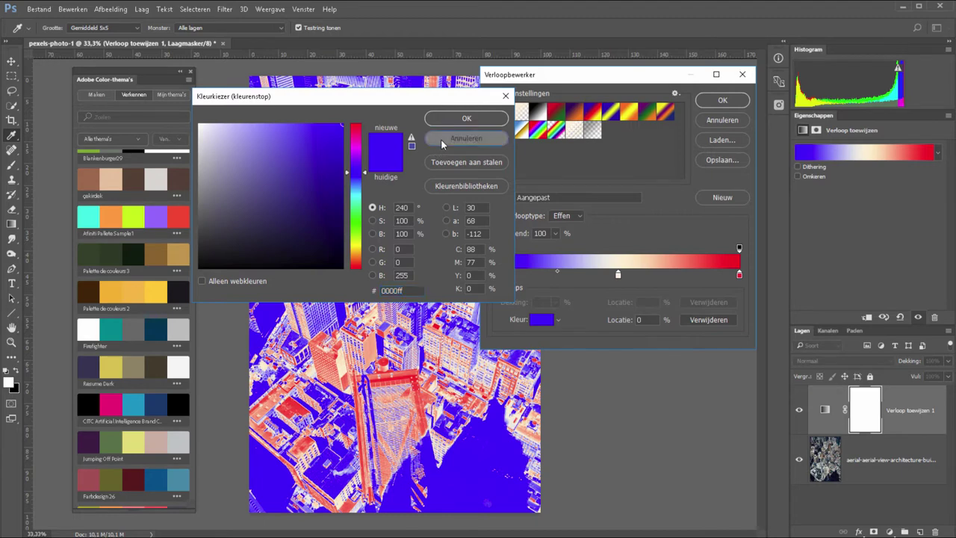
click(718, 121)
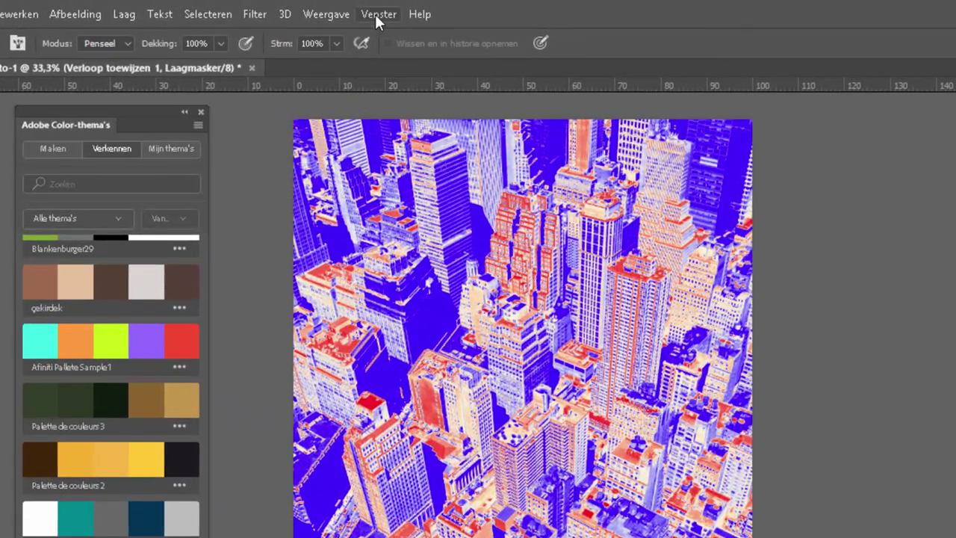
- Show the Swatches panel beside the image, reset default colours and pick the Brush tool
click(377, 15)
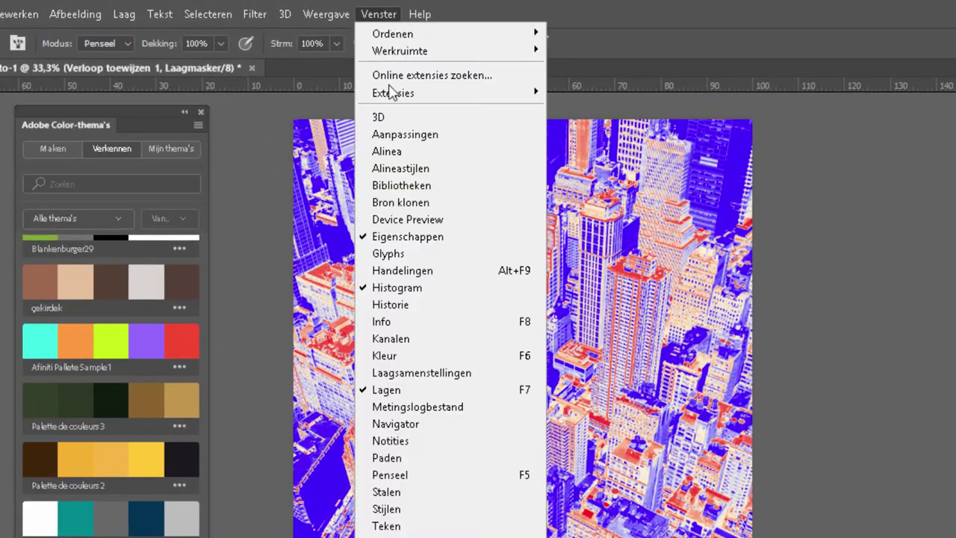
click(475, 494)
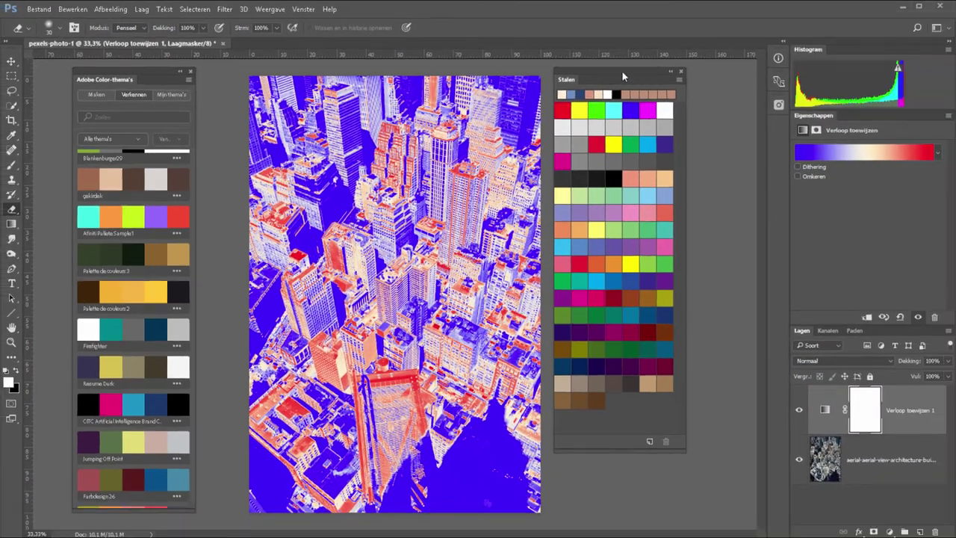
drag(623, 79, 679, 80)
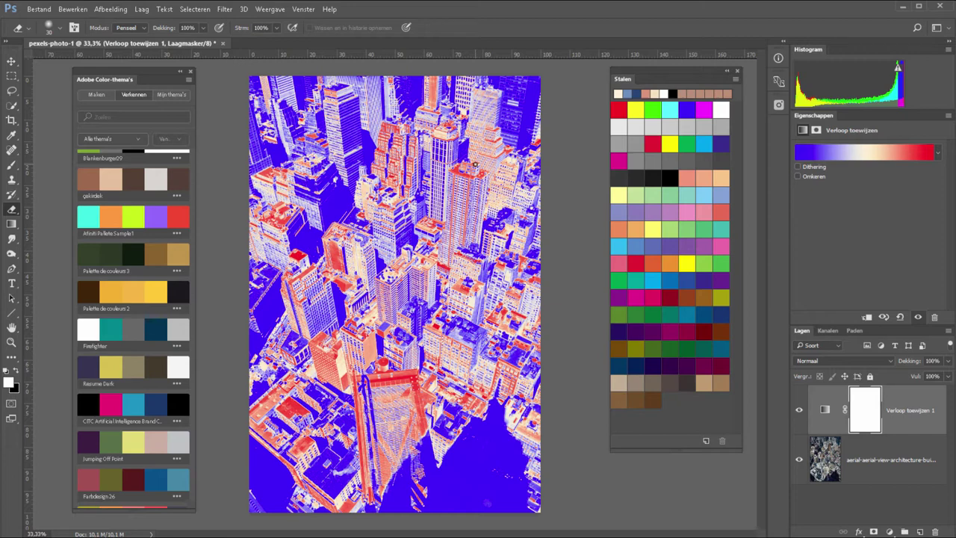
alt+click(475, 164)
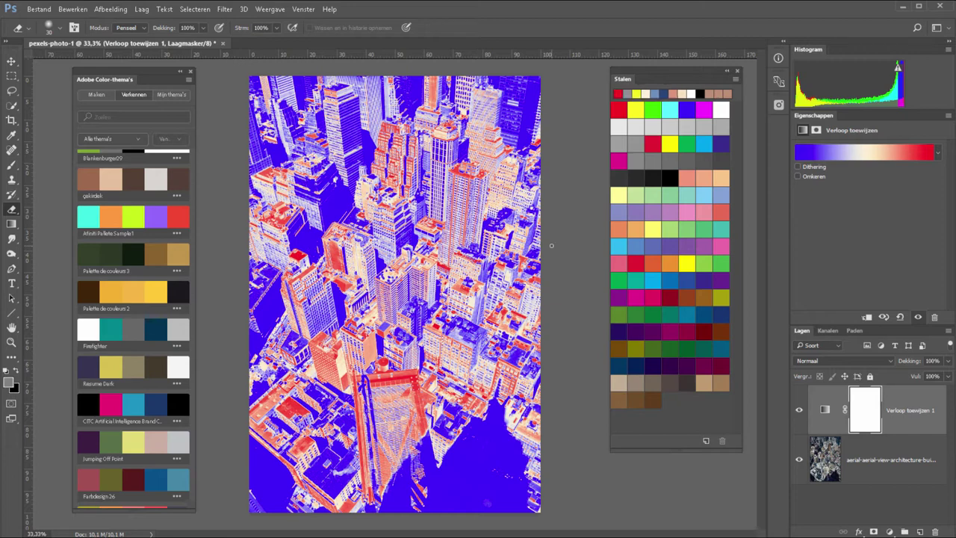
click(12, 165)
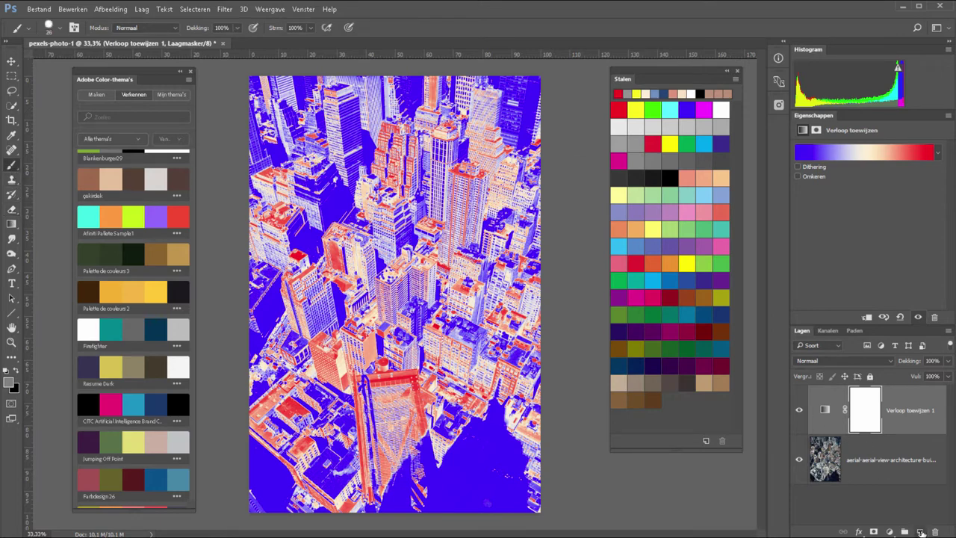
click(919, 532)
right_click(332, 189)
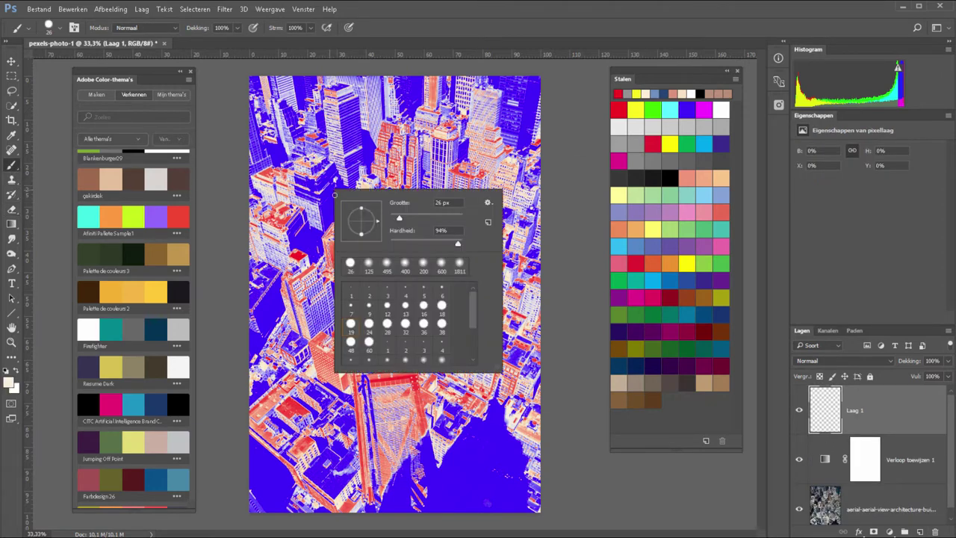
drag(413, 217, 437, 217)
mouse_move(399, 152)
mouse_down()
mouse_move(396, 303)
mouse_move(329, 358)
mouse_move(323, 329)
mouse_move(352, 324)
mouse_move(405, 254)
mouse_up()
click(637, 231)
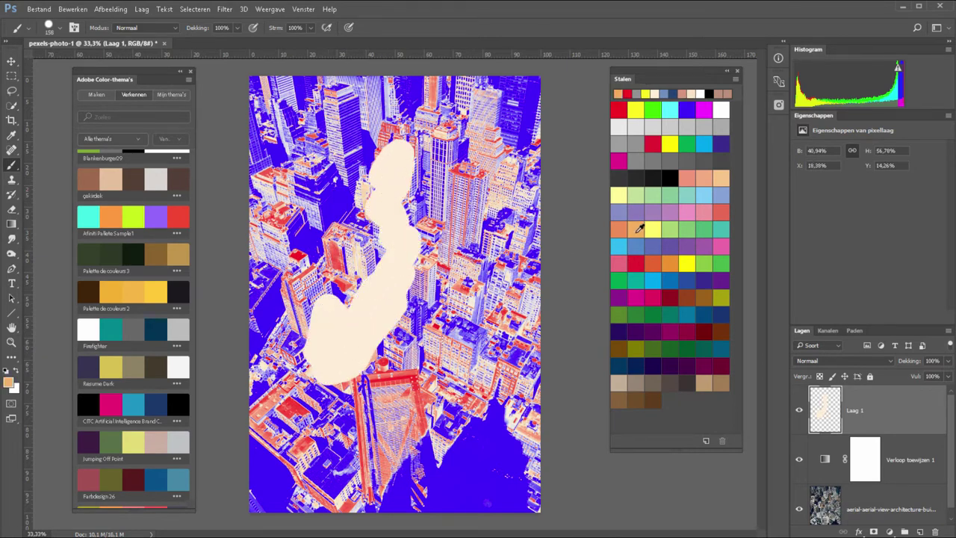
mouse_move(418, 320)
mouse_down()
mouse_move(425, 407)
mouse_move(445, 465)
mouse_move(340, 411)
mouse_up()
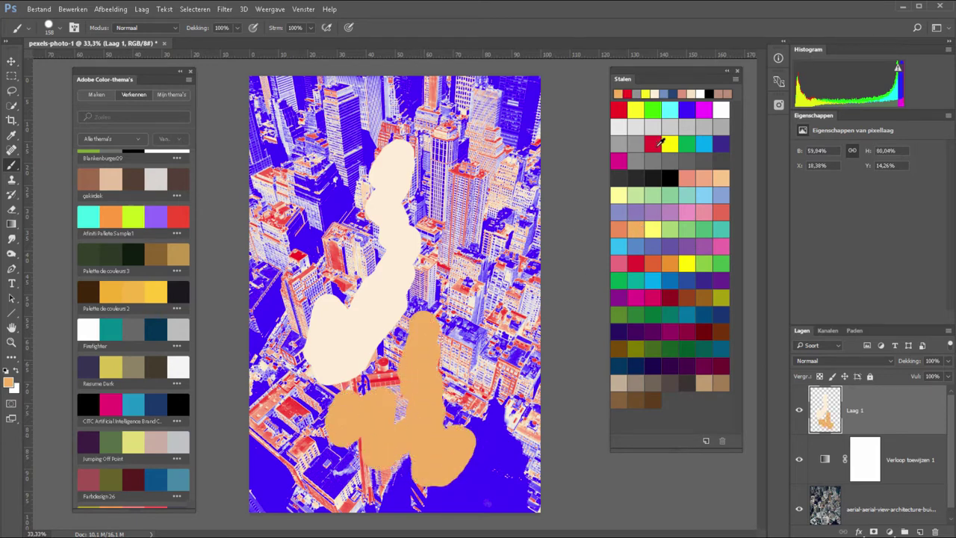
click(653, 143)
mouse_move(320, 187)
mouse_down()
mouse_move(303, 233)
mouse_move(377, 328)
mouse_move(493, 288)
mouse_up()
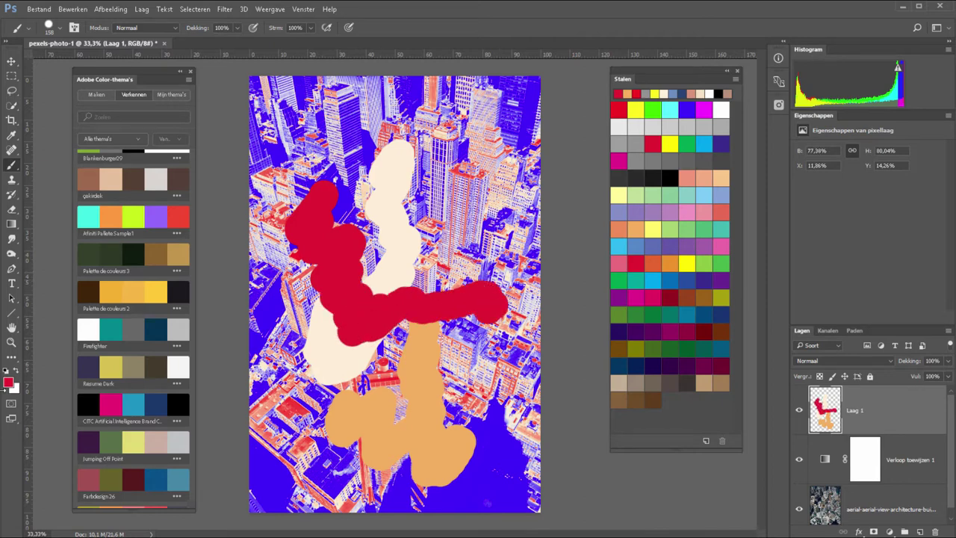
click(9, 382)
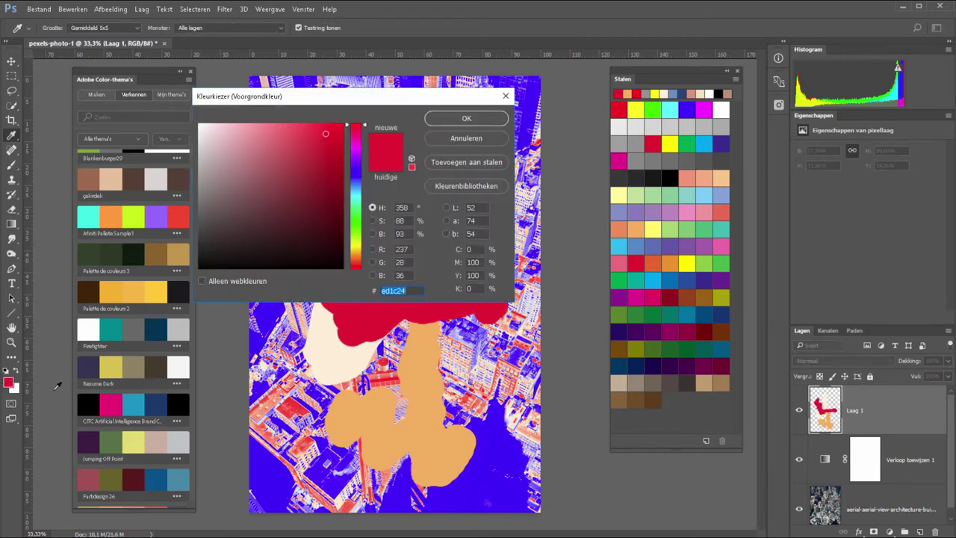
click(357, 220)
drag(310, 178, 328, 189)
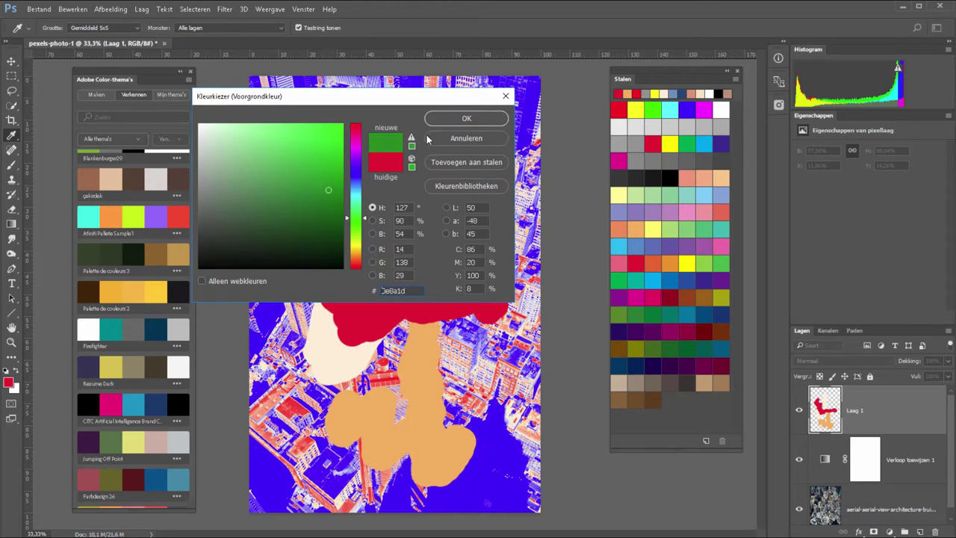
click(452, 119)
drag(486, 194, 481, 306)
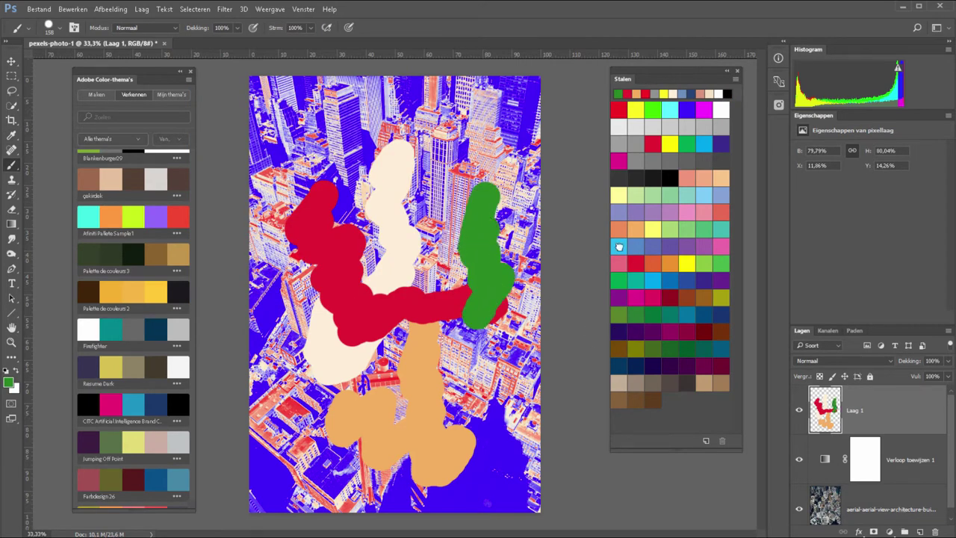
click(618, 245)
mouse_move(448, 123)
mouse_down()
mouse_move(310, 135)
mouse_move(326, 297)
mouse_up()
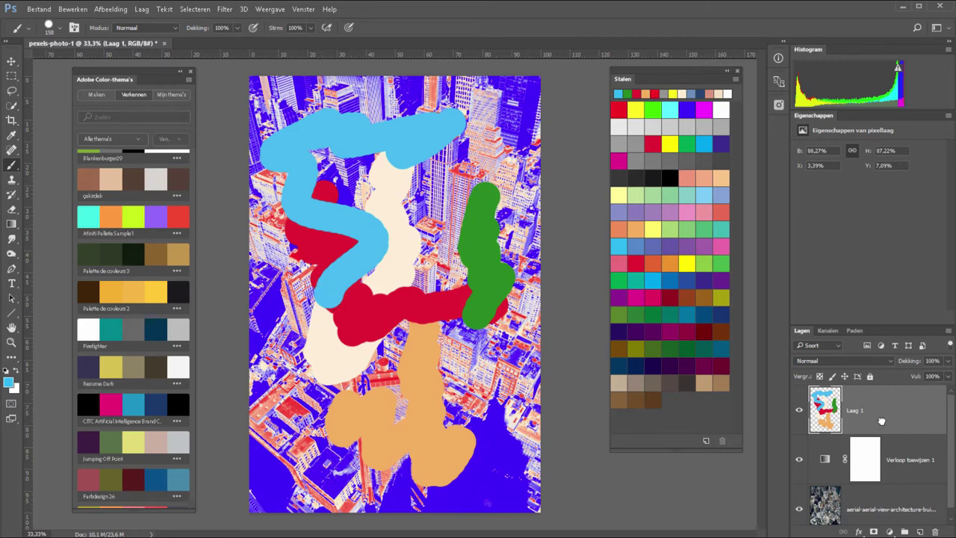
drag(883, 423, 935, 532)
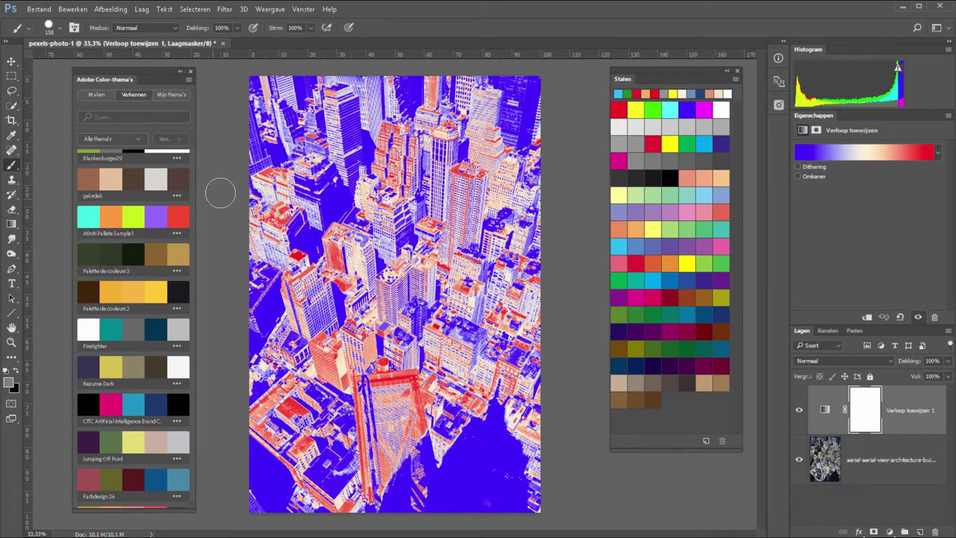
scroll(141, 147, down, 5)
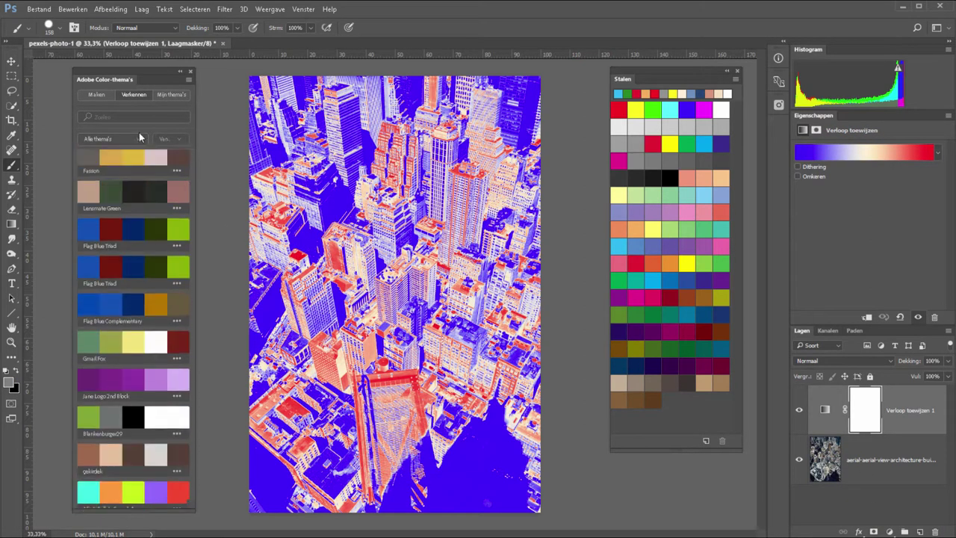
scroll(141, 147, down, 5)
scroll(142, 160, down, 3)
scroll(142, 160, down, 5)
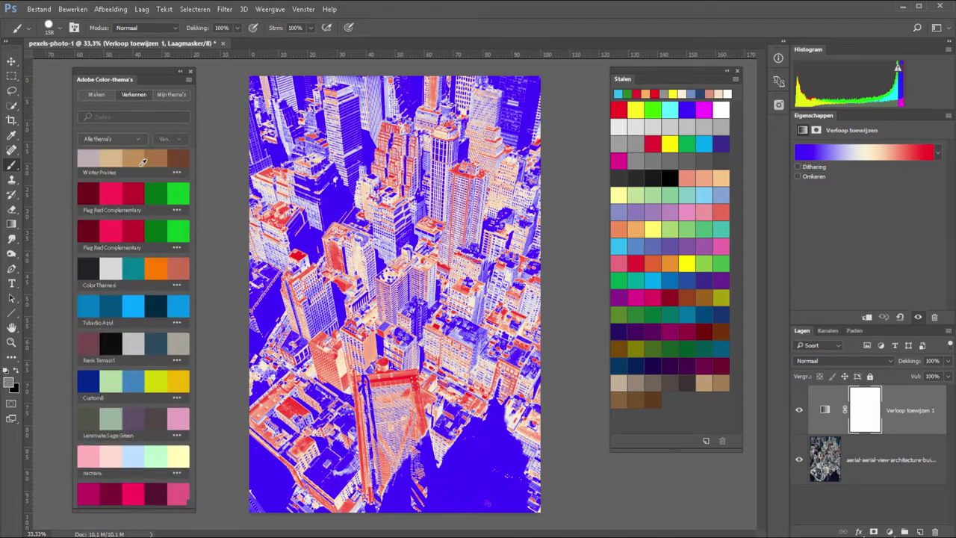
scroll(142, 162, up, 5)
scroll(146, 499, down, 1)
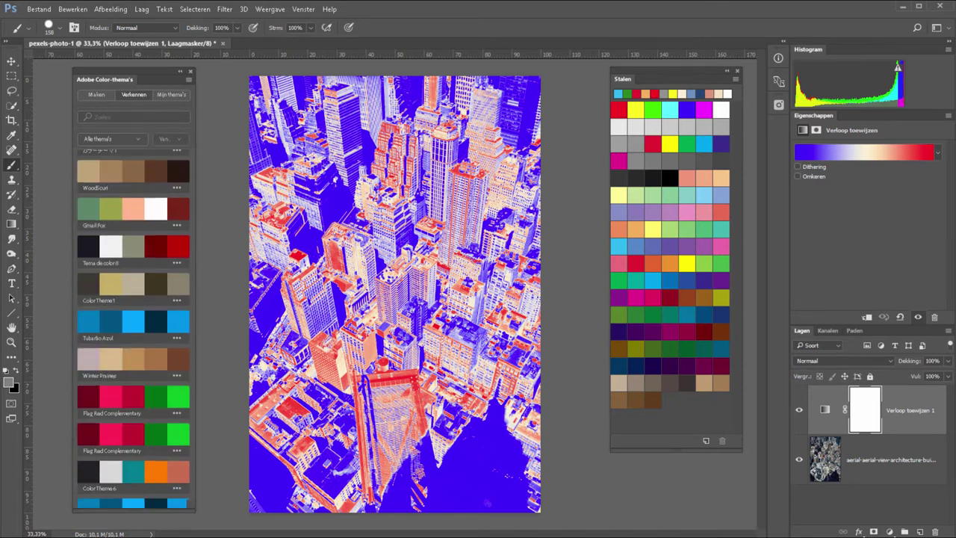
scroll(145, 182, up, 5)
scroll(146, 193, up, 4)
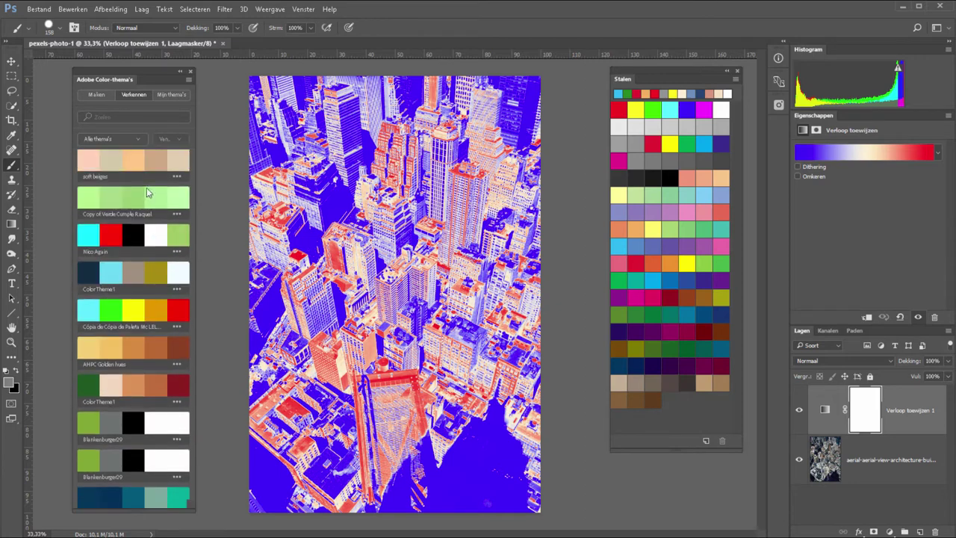
scroll(145, 153, up, 5)
scroll(146, 154, up, 5)
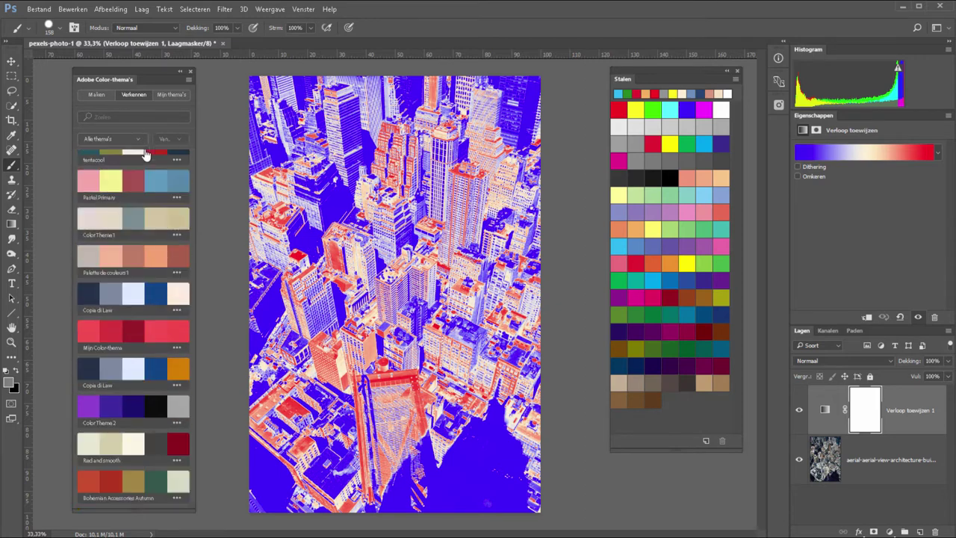
scroll(146, 153, up, 2)
scroll(146, 155, up, 5)
scroll(146, 154, up, 5)
scroll(147, 155, up, 5)
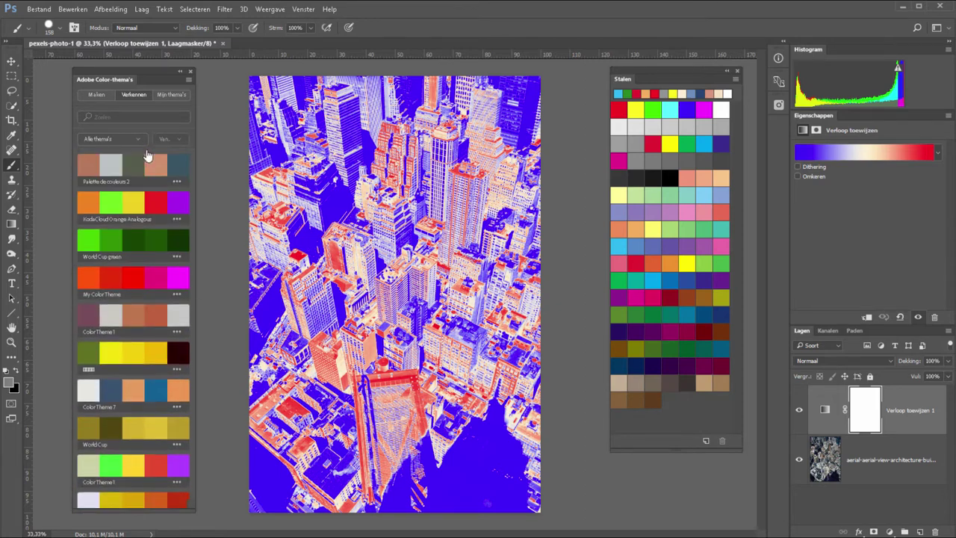
scroll(147, 155, up, 5)
scroll(146, 155, up, 5)
scroll(146, 154, up, 5)
scroll(145, 154, up, 5)
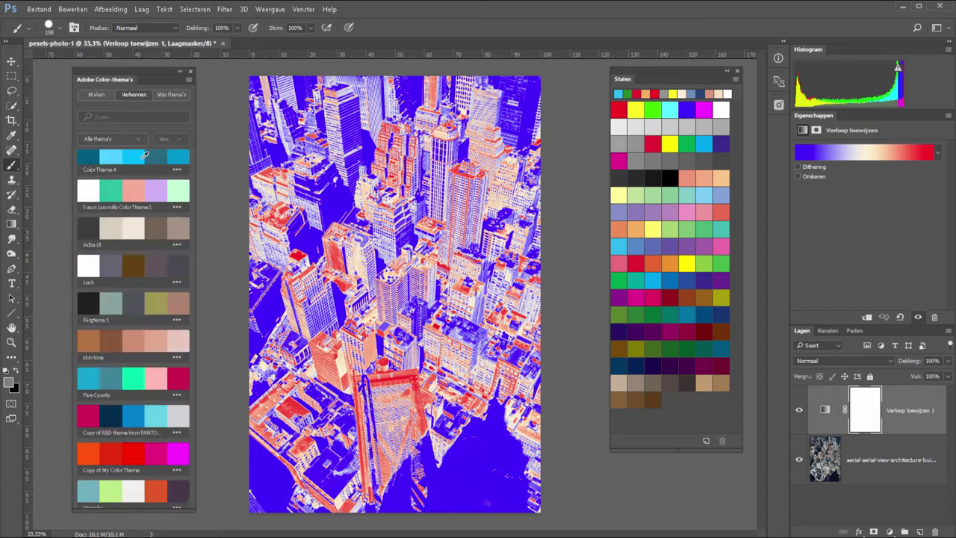
scroll(143, 151, up, 5)
scroll(142, 142, up, 2)
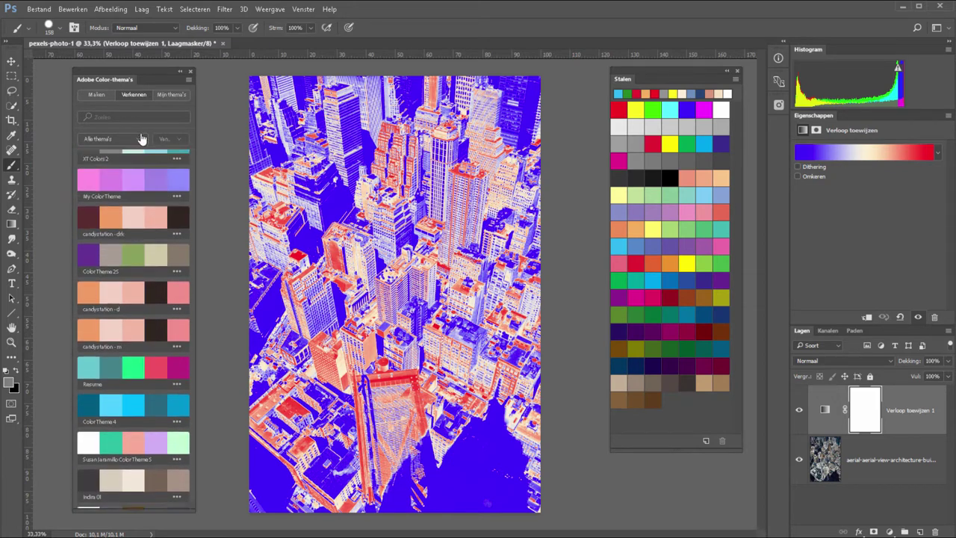
scroll(142, 139, up, 5)
scroll(149, 153, up, 5)
scroll(147, 150, up, 5)
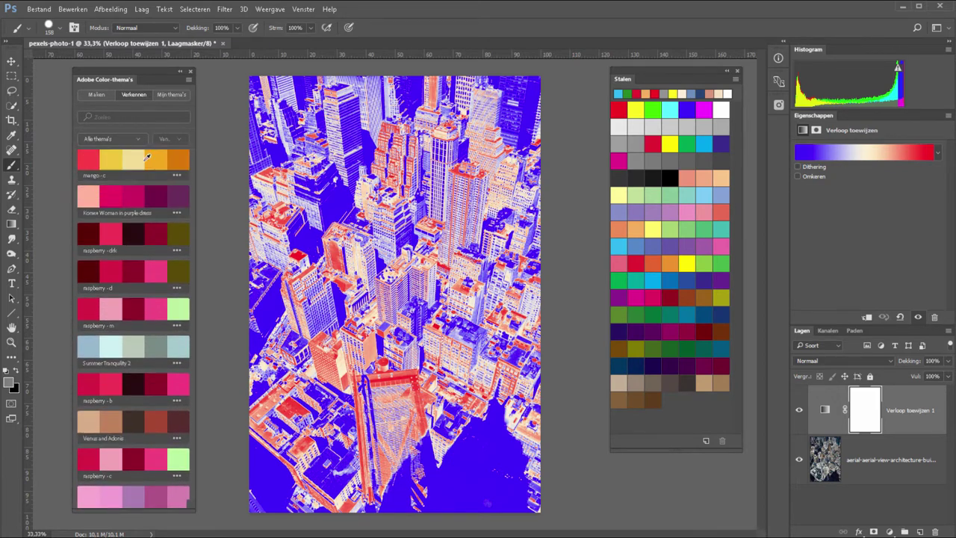
scroll(146, 145, up, 5)
scroll(145, 140, up, 5)
scroll(138, 172, up, 5)
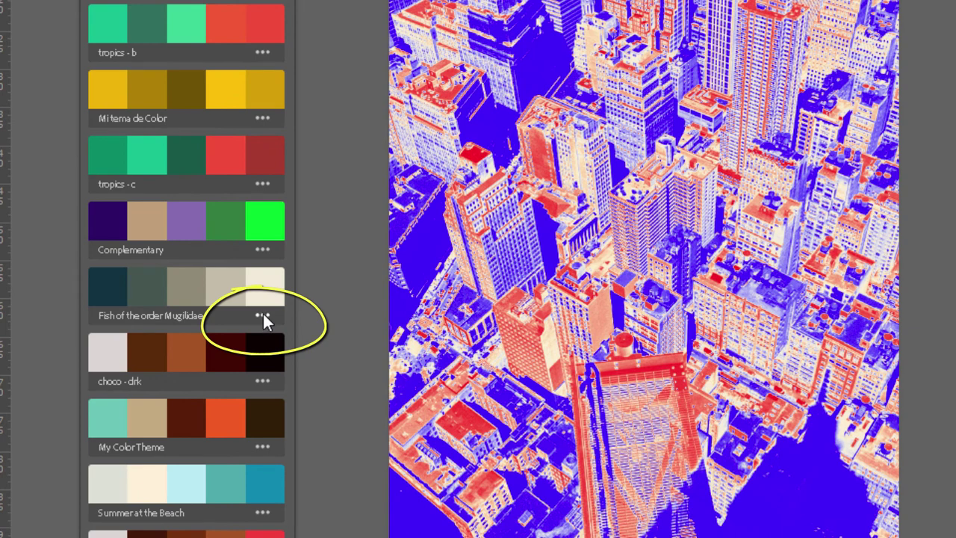
- Add the five colours of the Fish of the order Mugilidae theme to Swatches
click(262, 317)
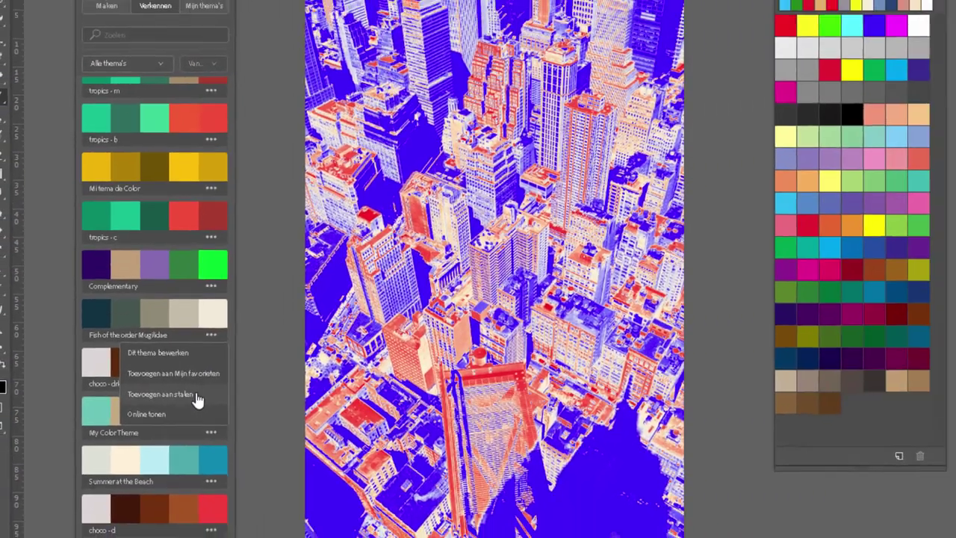
click(196, 401)
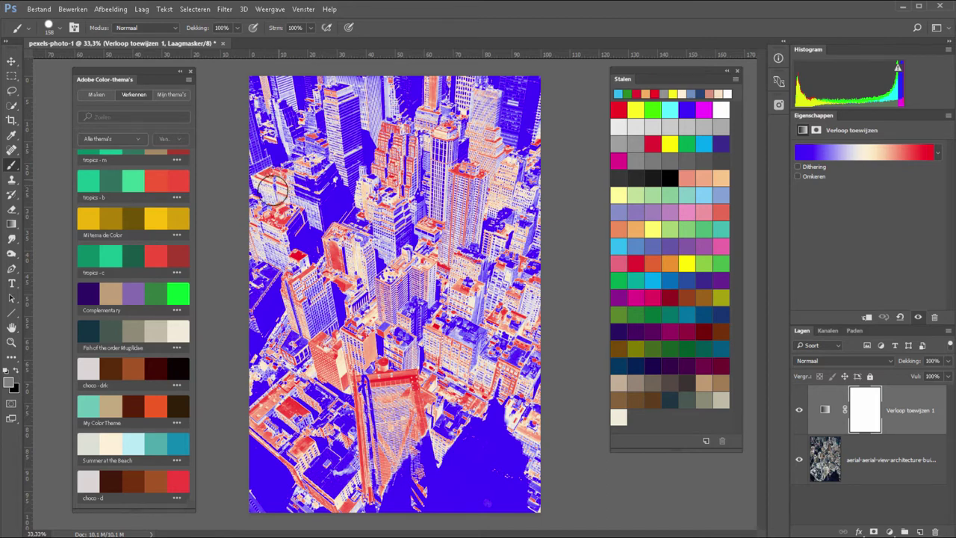
- Recolour the gradient's start stop to dark teal #113341 and add a new stop at 25%
click(846, 153)
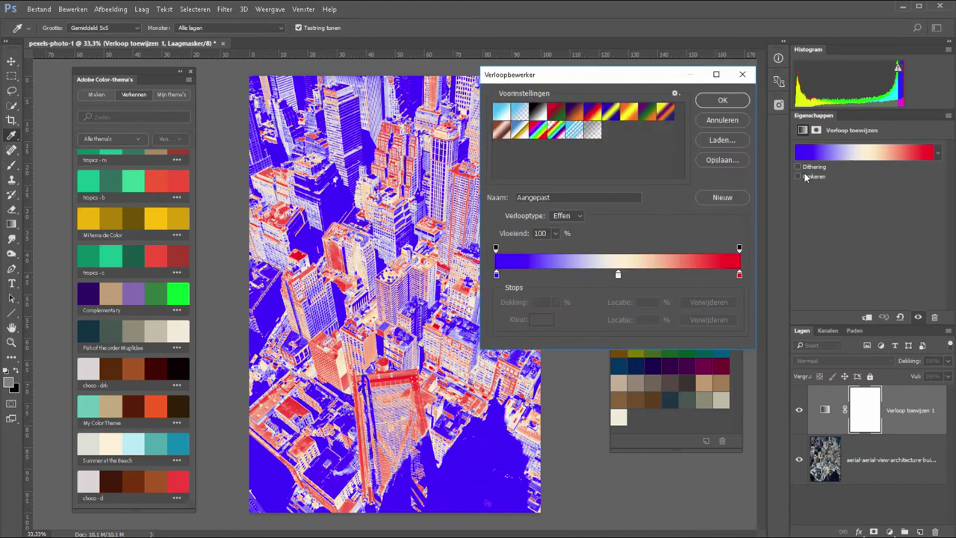
drag(631, 75, 384, 75)
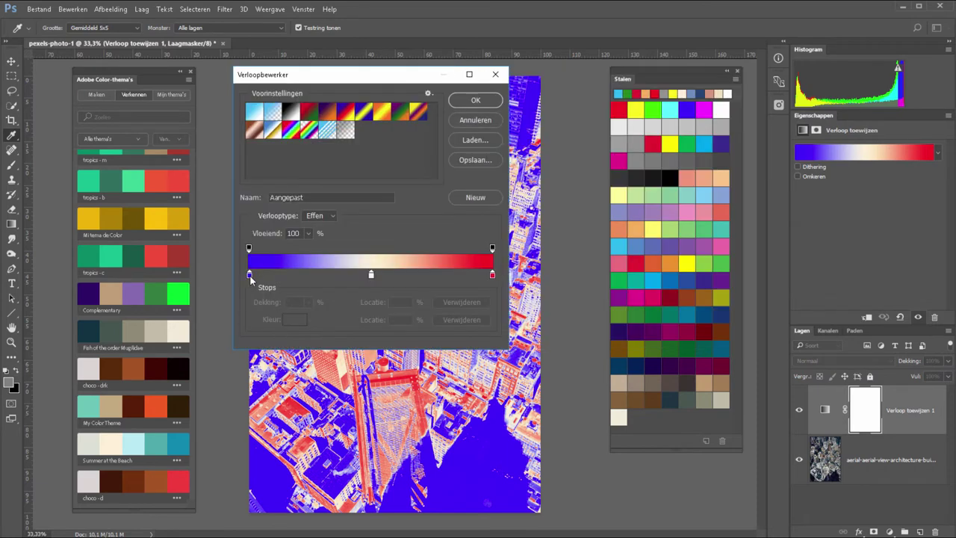
click(249, 275)
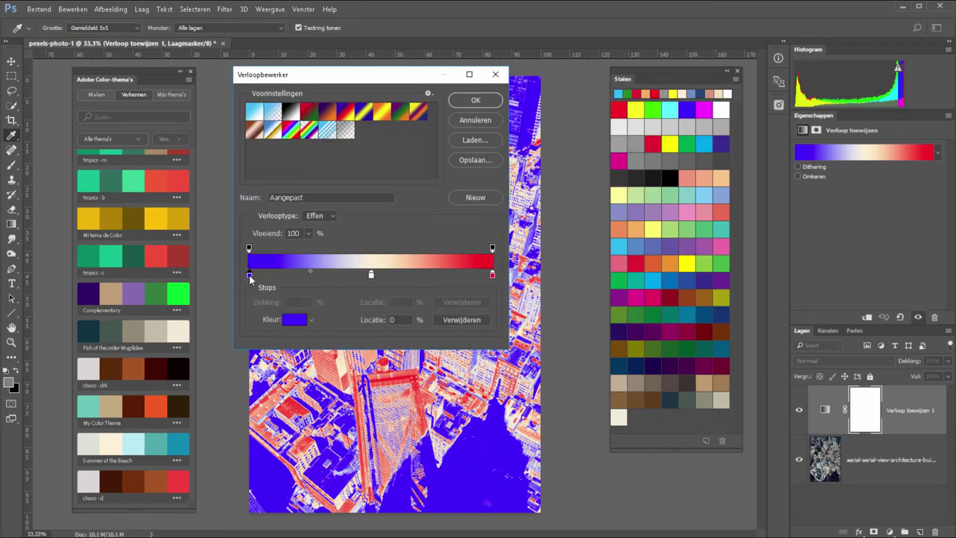
click(296, 323)
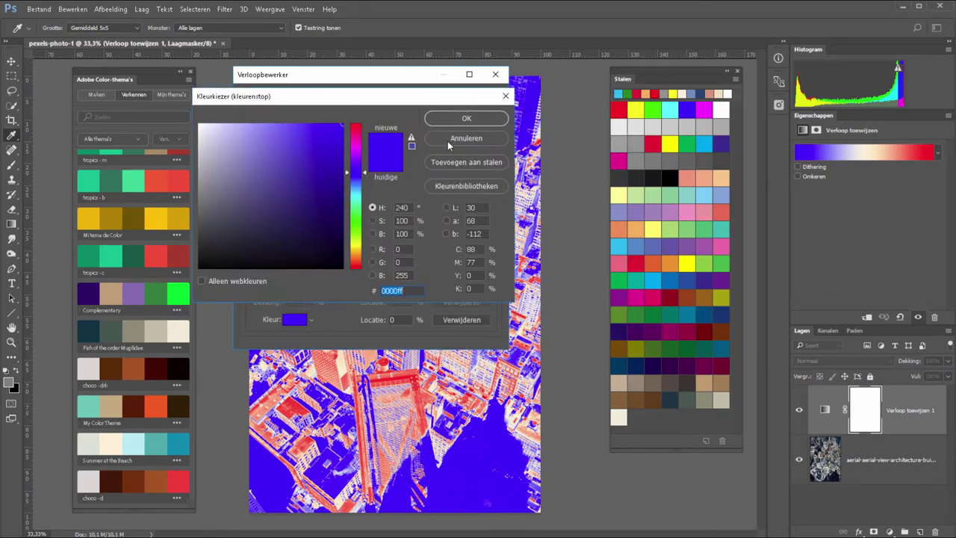
click(671, 398)
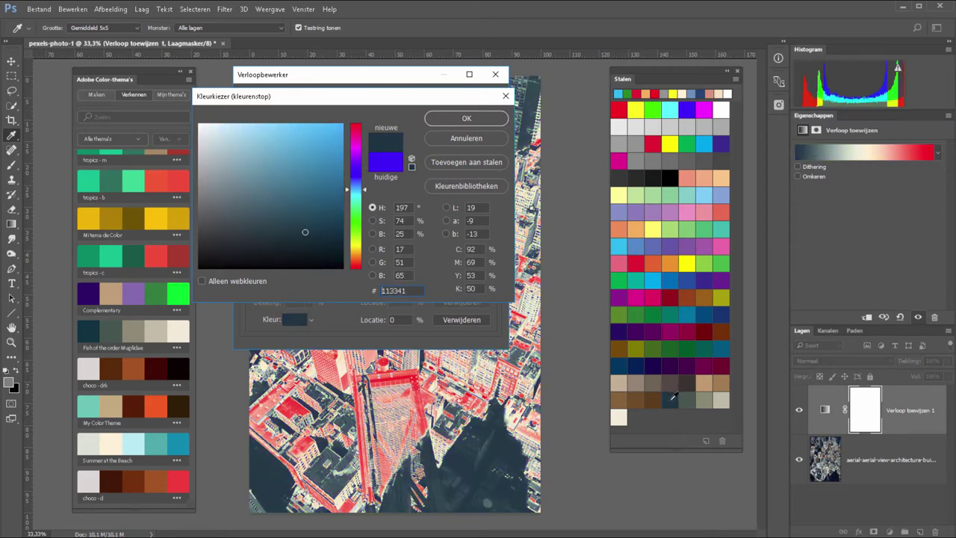
click(458, 118)
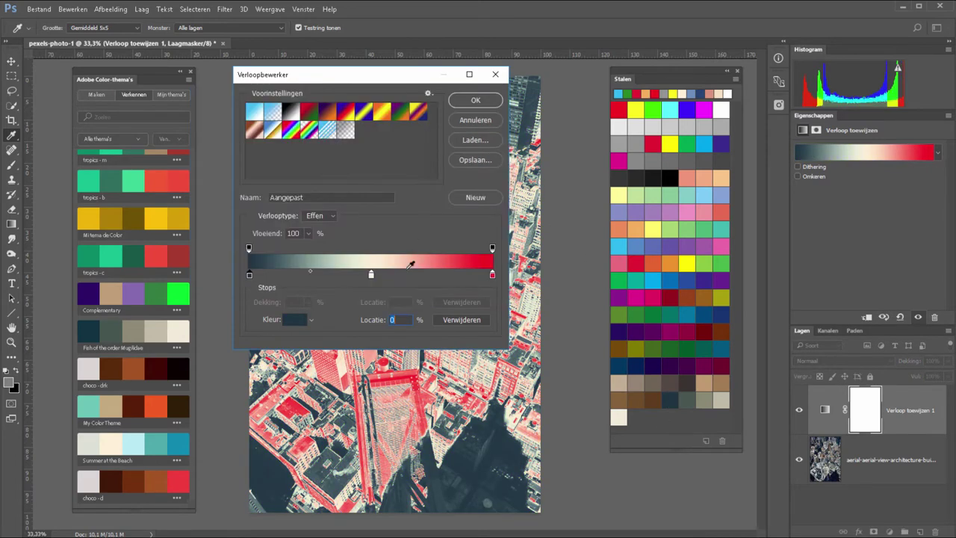
click(305, 275)
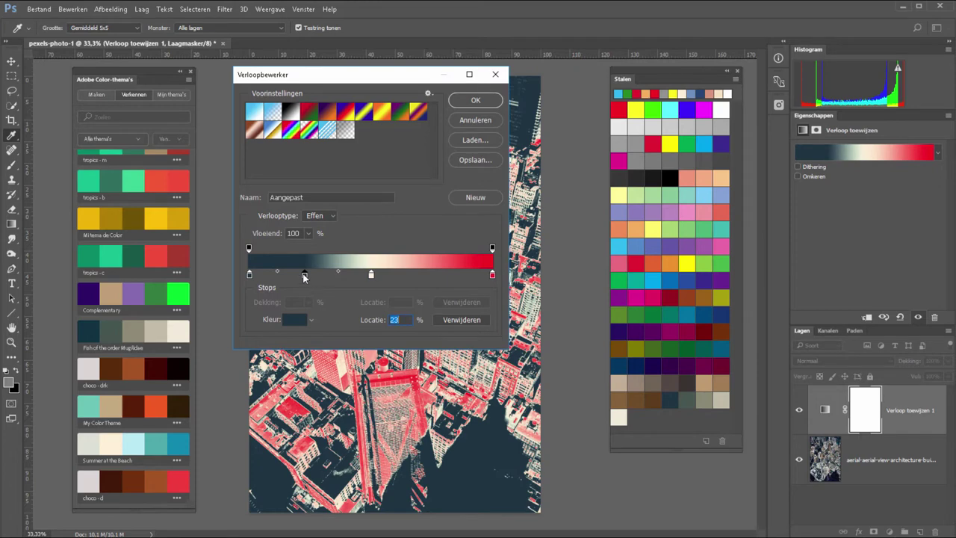
drag(302, 274, 309, 274)
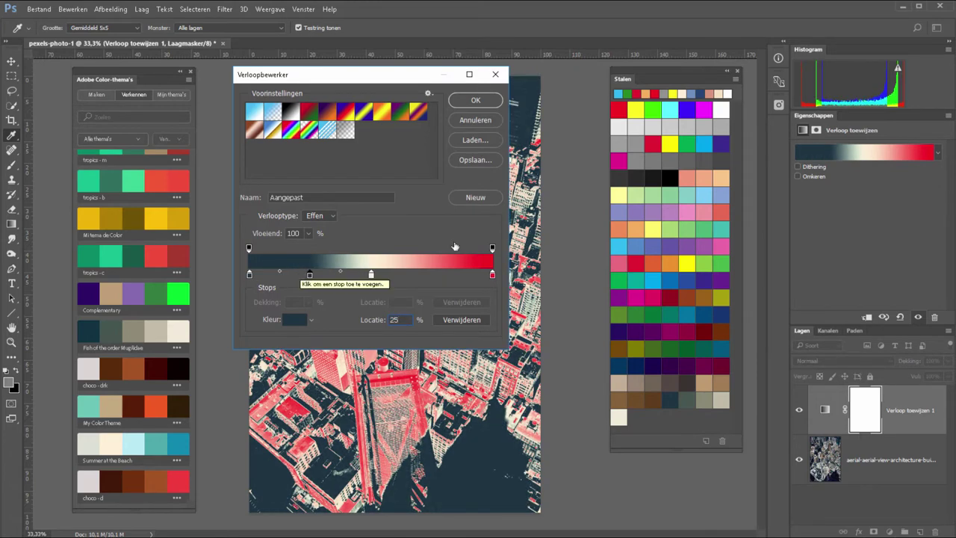
- Add a stop at 75% and colour the 25% stop grey-green from Swatches
click(439, 275)
text(75)
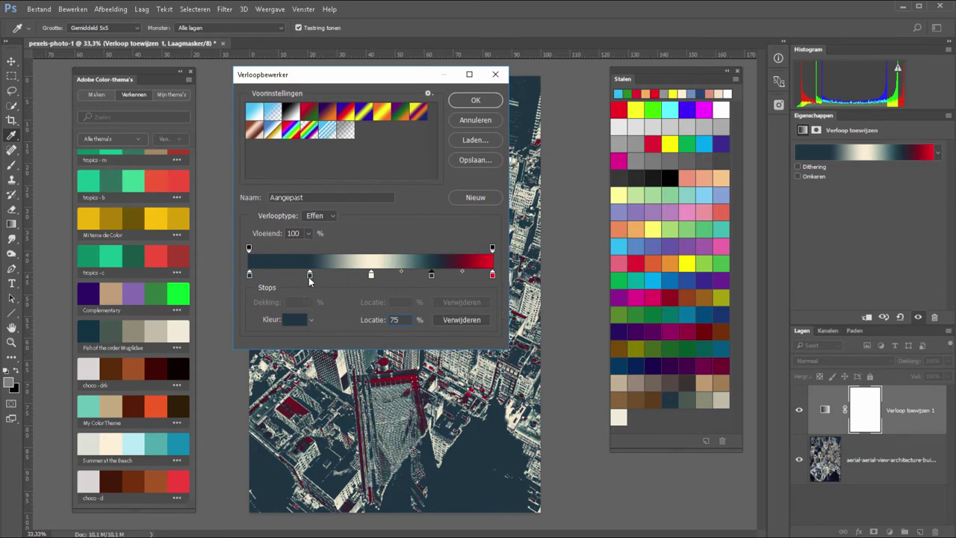
click(309, 275)
click(295, 319)
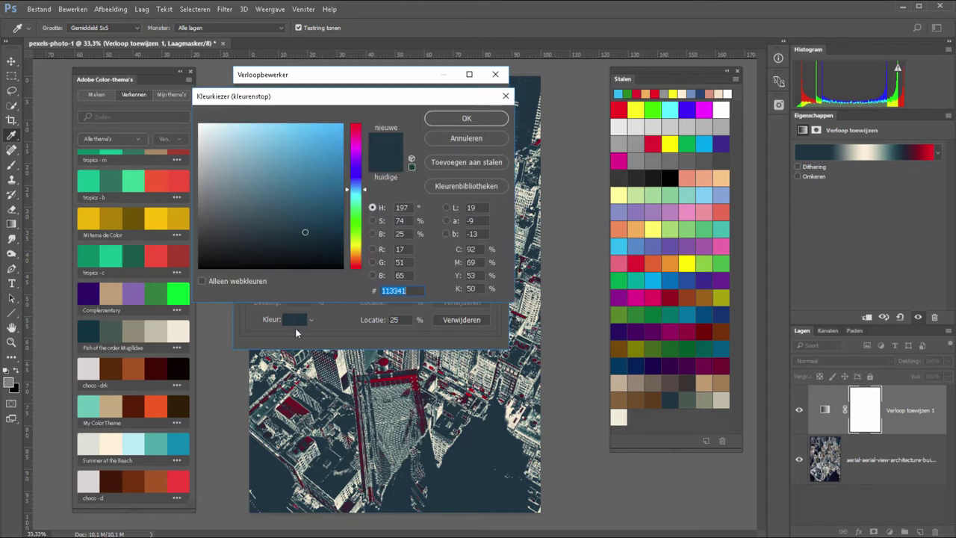
click(693, 397)
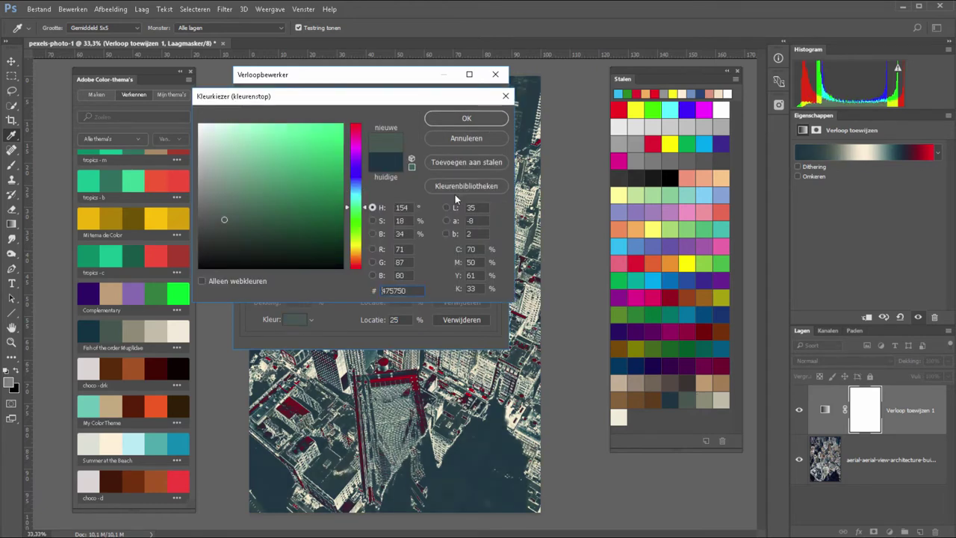
click(448, 121)
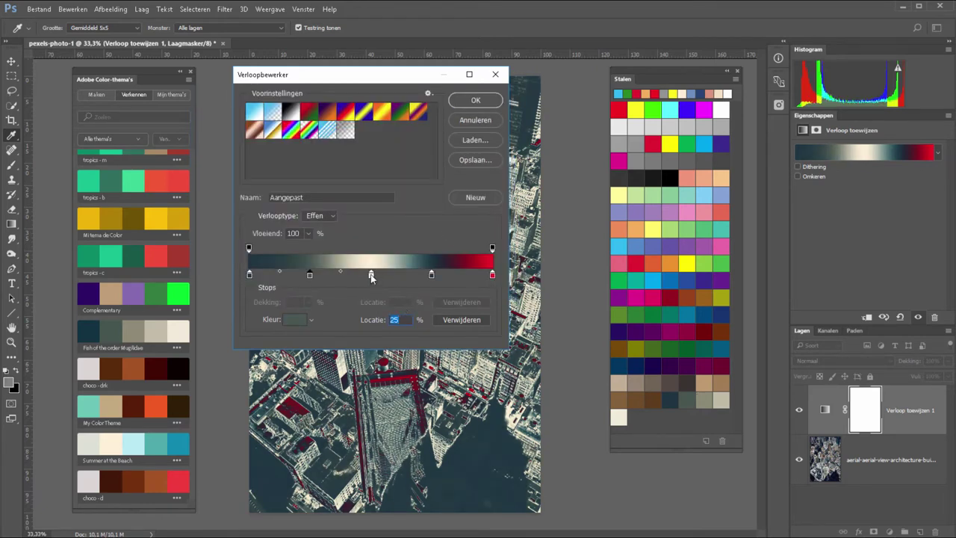
- Recolour the 75% stop light beige, leaving the 50% cream stop unchanged
click(371, 274)
click(290, 319)
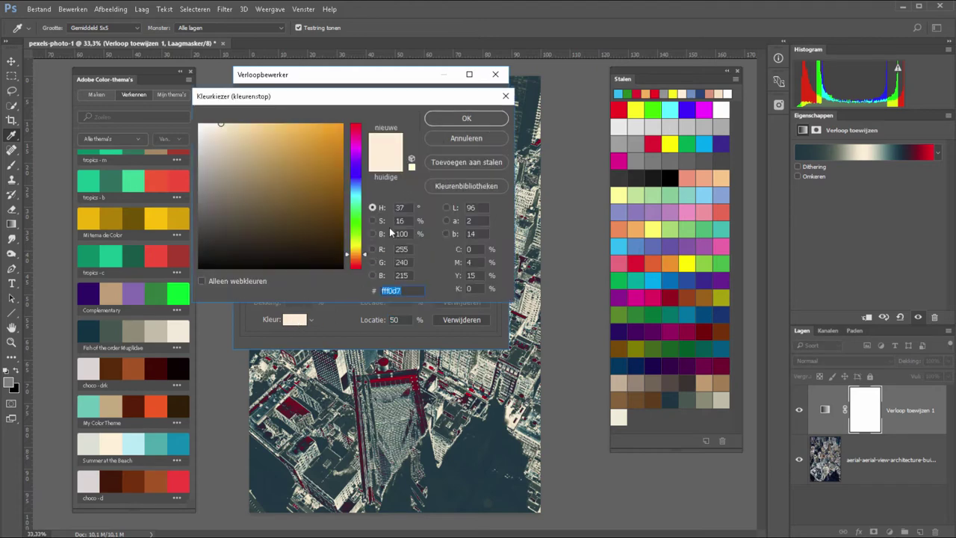
click(466, 118)
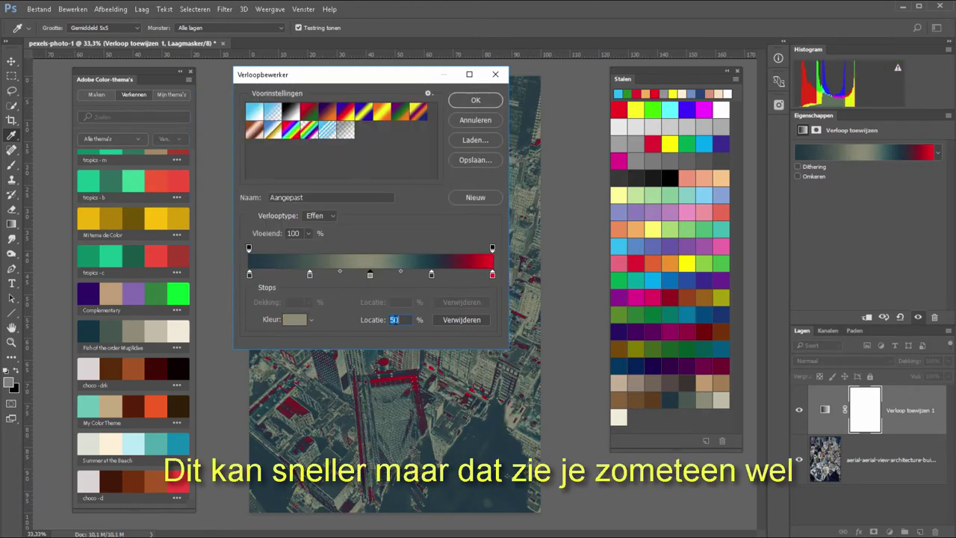
click(431, 275)
click(295, 319)
click(723, 400)
click(466, 118)
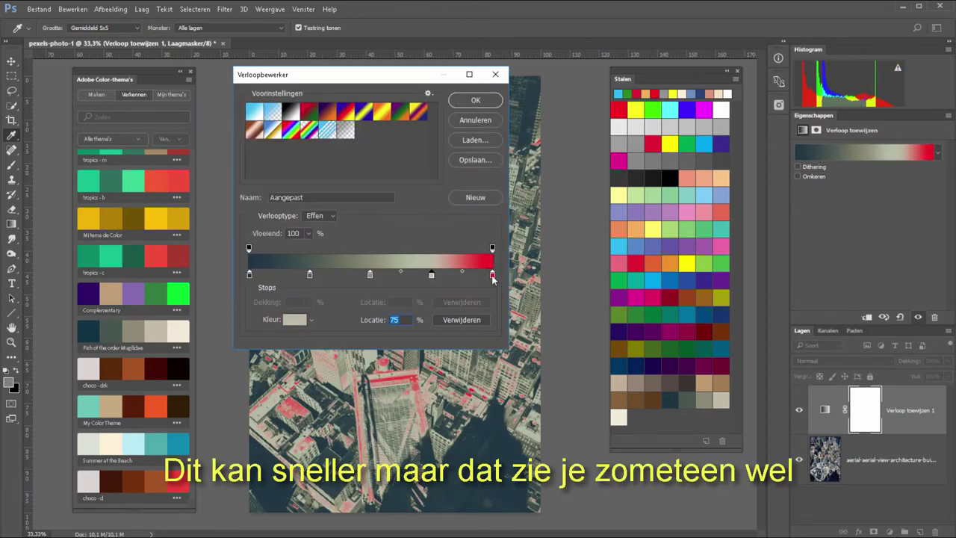
- Turn the red end stop cream and apply the five-stop gradient map
click(491, 275)
click(295, 320)
click(618, 418)
click(466, 118)
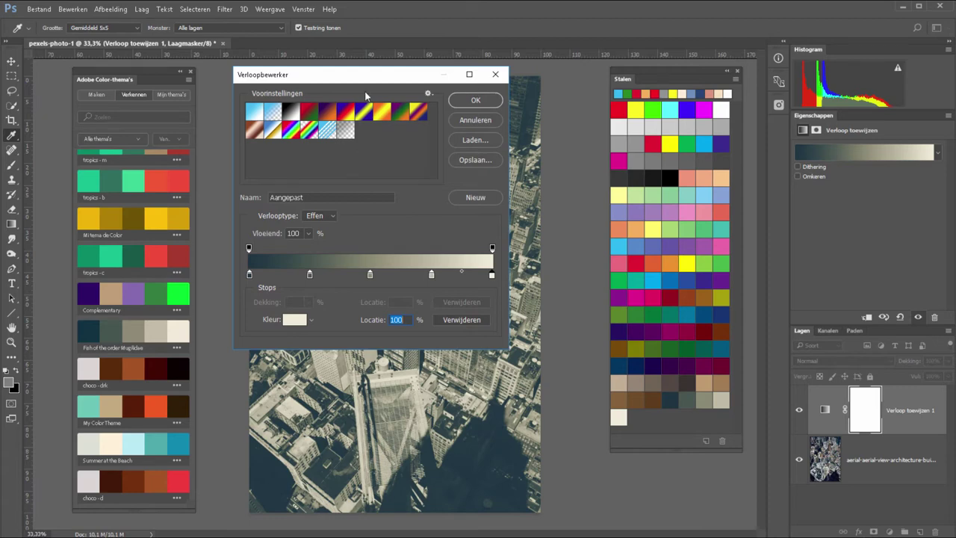
click(474, 100)
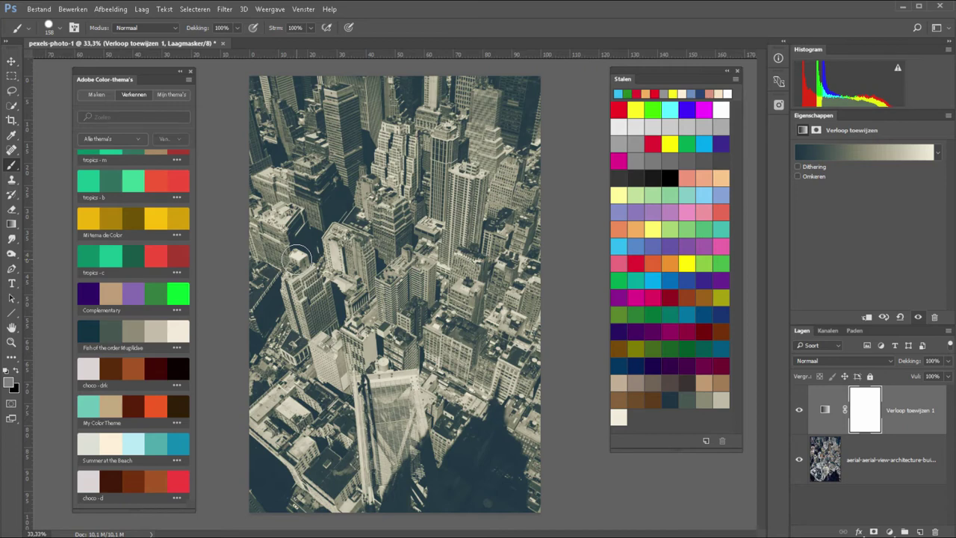
- Blend the gradient map layer as Zwak licht and toggle its visibility to compare
click(818, 360)
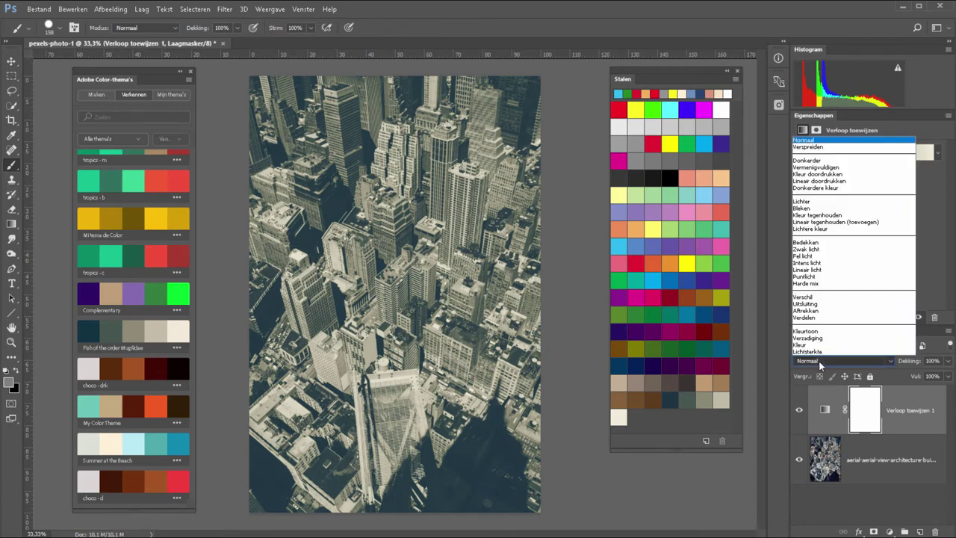
click(804, 250)
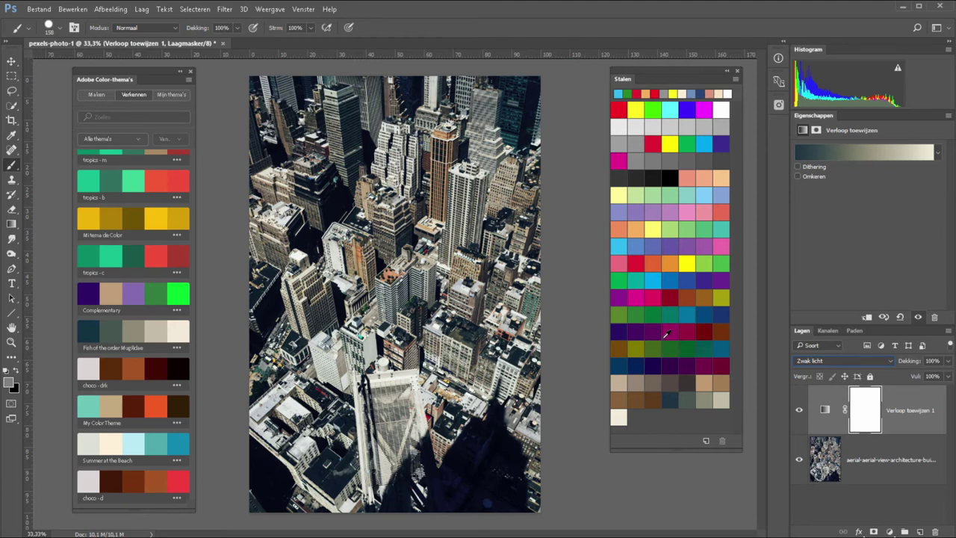
click(799, 410)
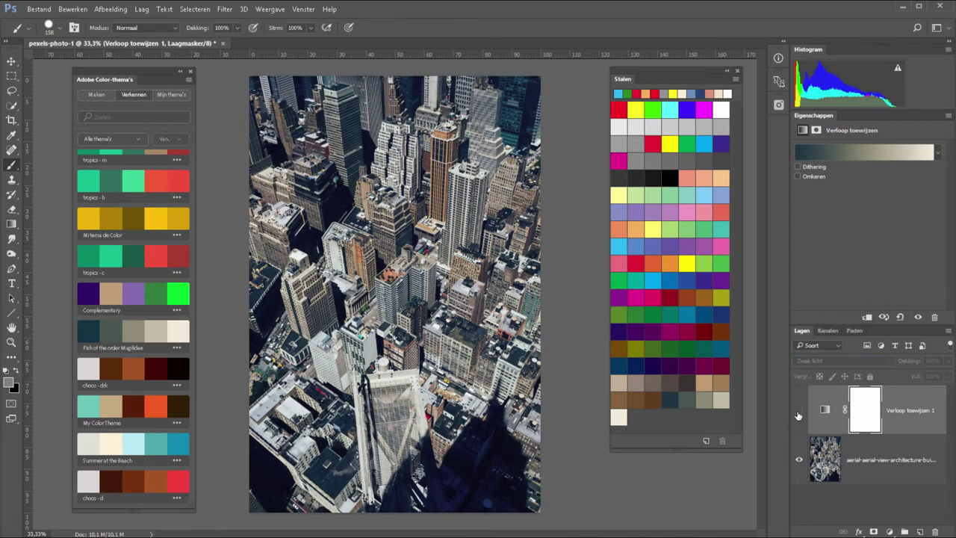
click(798, 412)
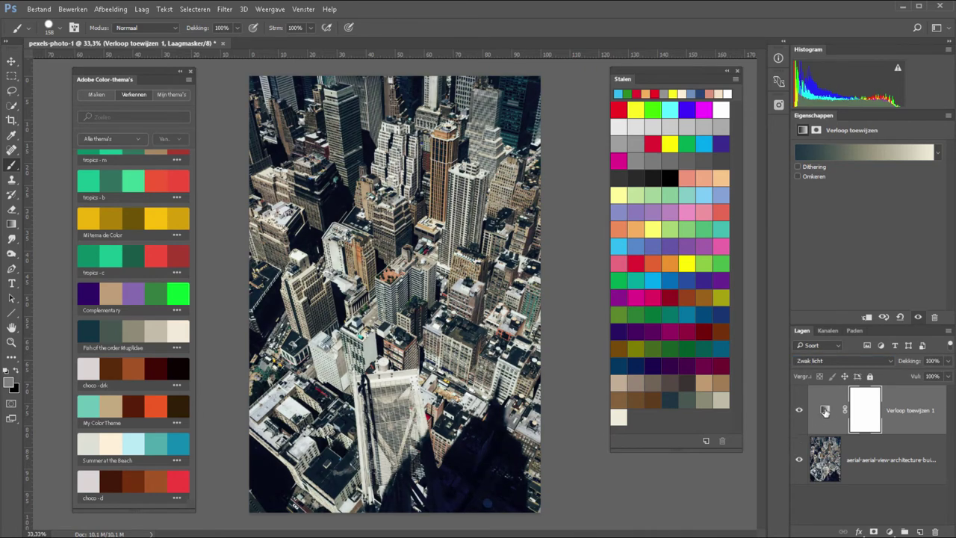
- Try Fel licht and Bedekken, then settle on Vermenigvuldigen at 59% opacity
click(822, 359)
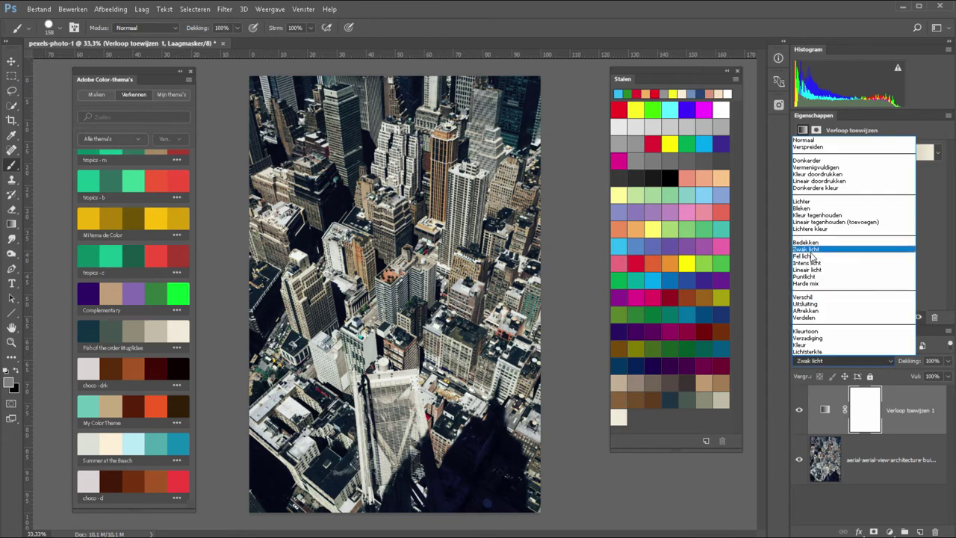
click(810, 256)
click(824, 362)
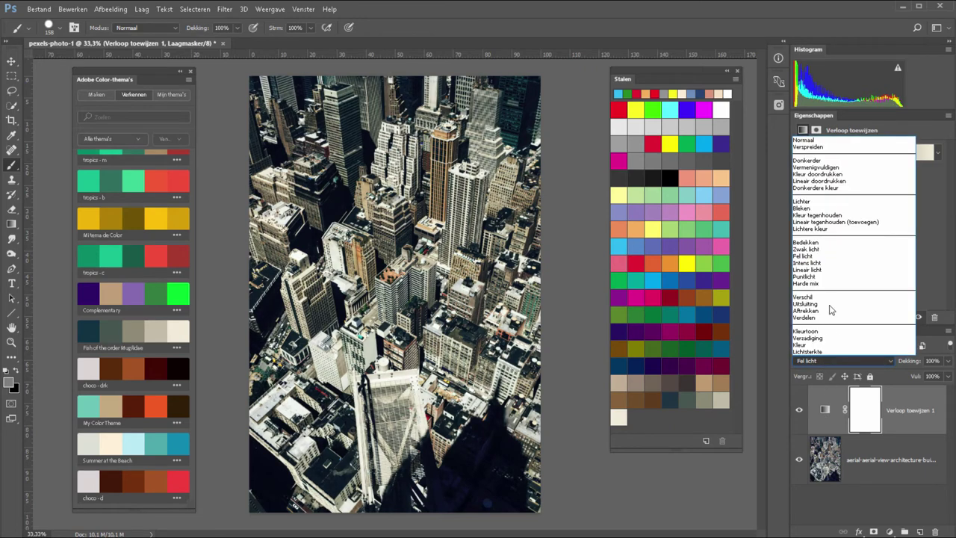
click(806, 242)
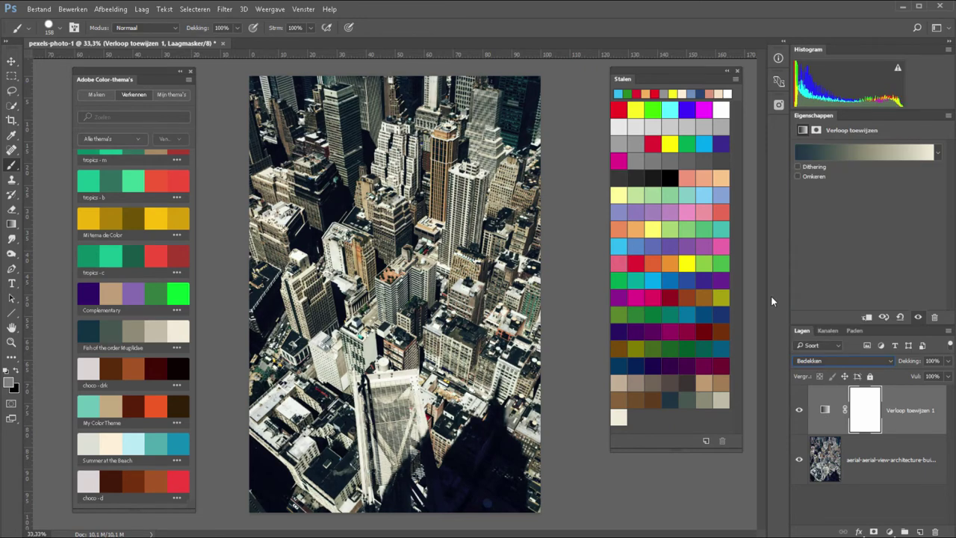
click(813, 360)
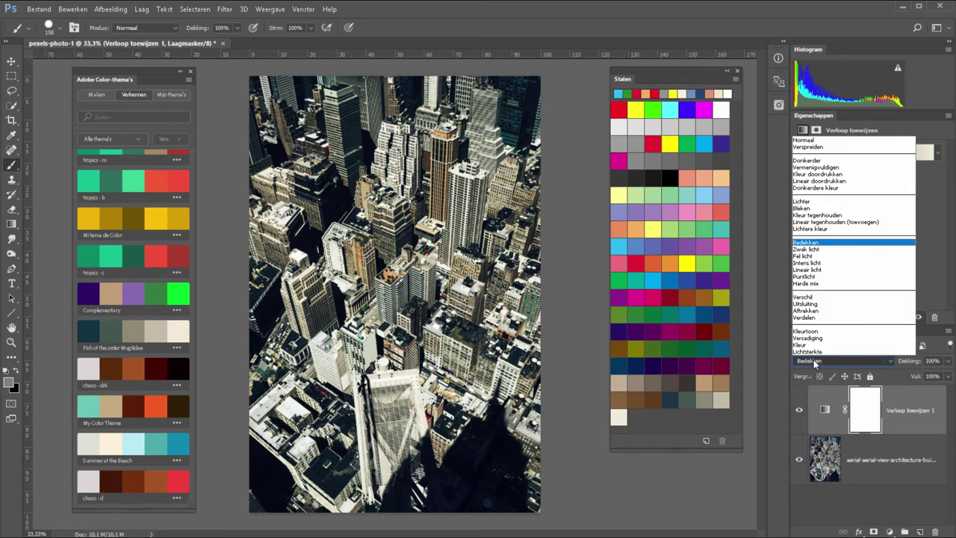
click(821, 168)
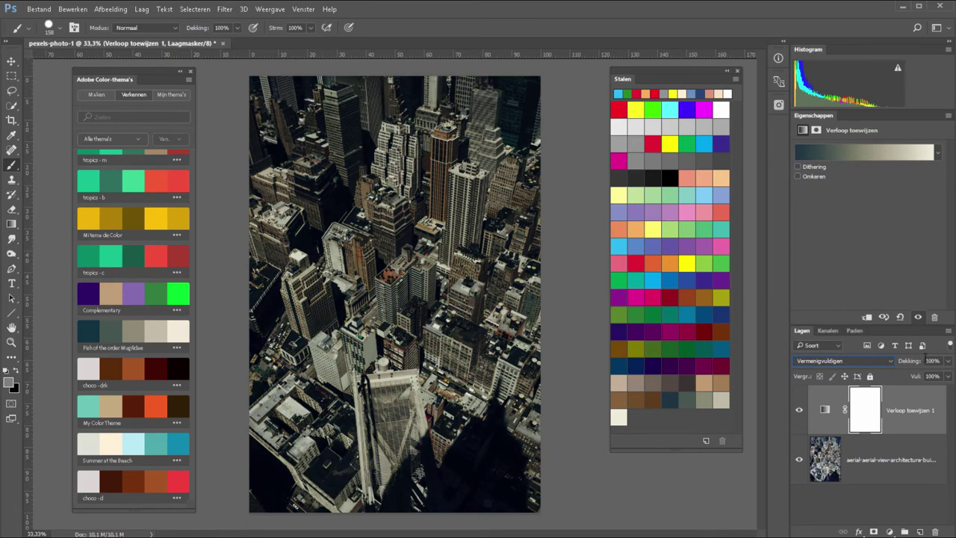
drag(913, 364, 904, 361)
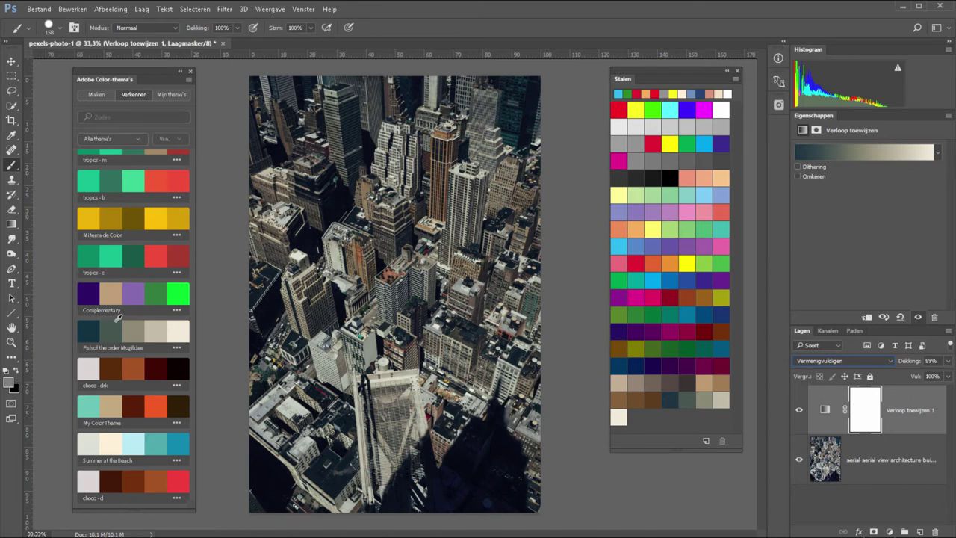
- Add the Copia di Law theme's five colours to Swatches and reopen the gradient map's gradient
scroll(117, 321, down, 3)
scroll(116, 373, down, 5)
scroll(116, 425, down, 5)
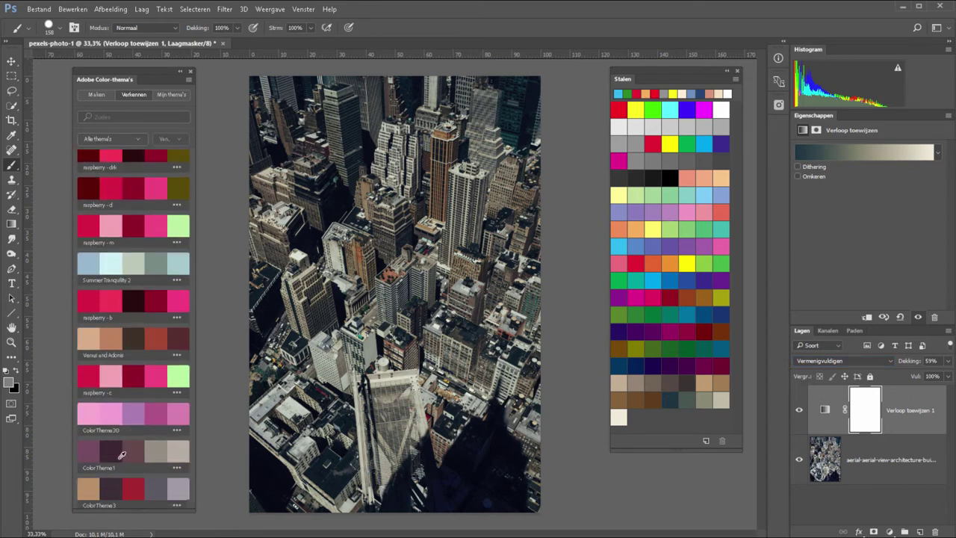
scroll(137, 467, down, 3)
scroll(137, 467, down, 5)
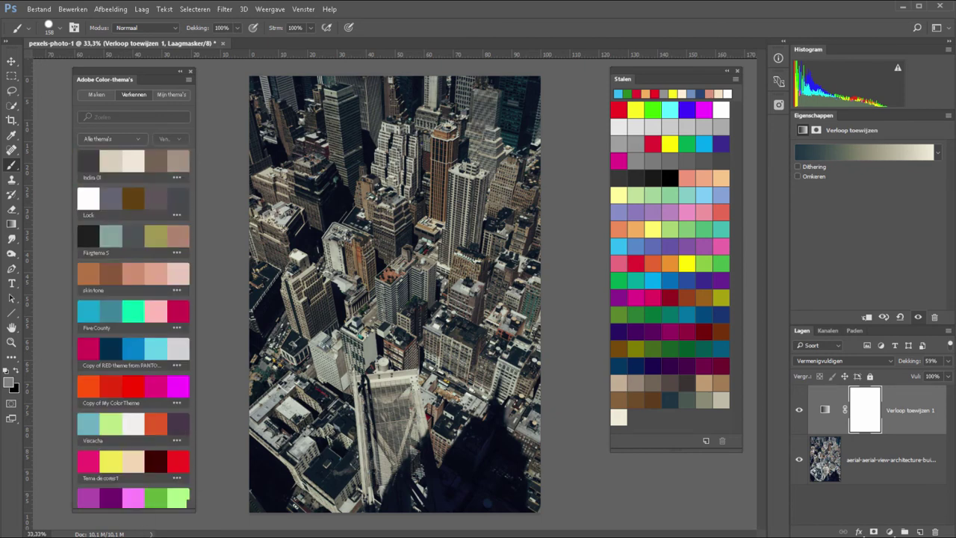
scroll(136, 468, down, 5)
scroll(136, 467, down, 5)
scroll(138, 468, down, 5)
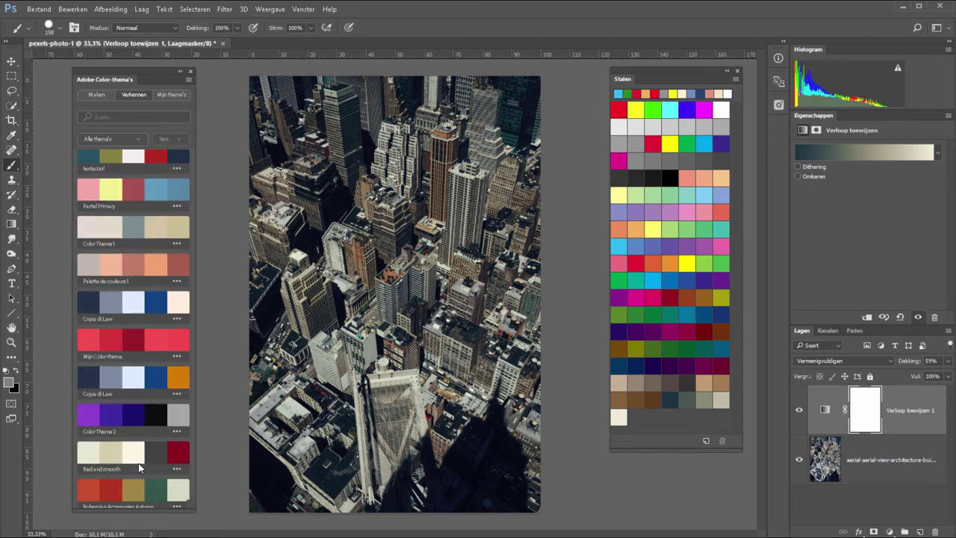
click(177, 393)
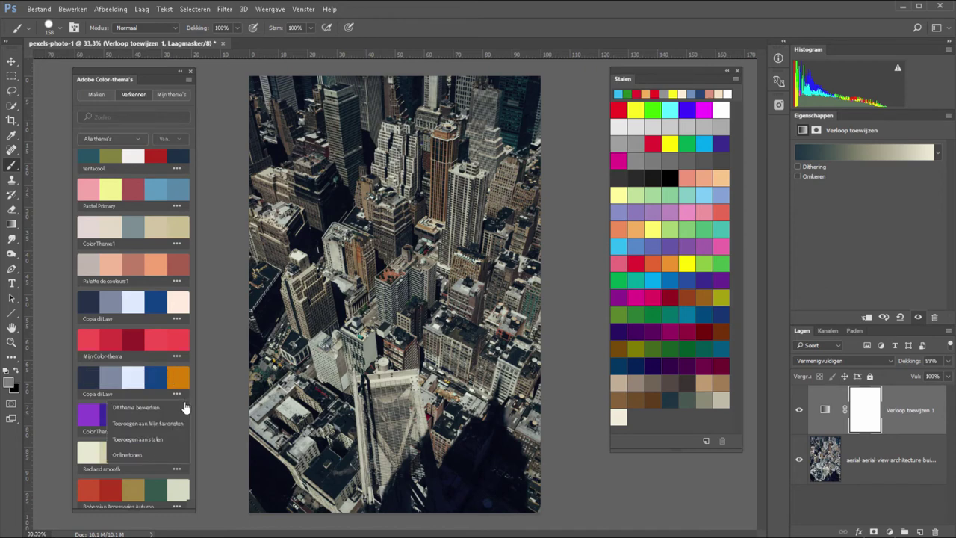
click(160, 442)
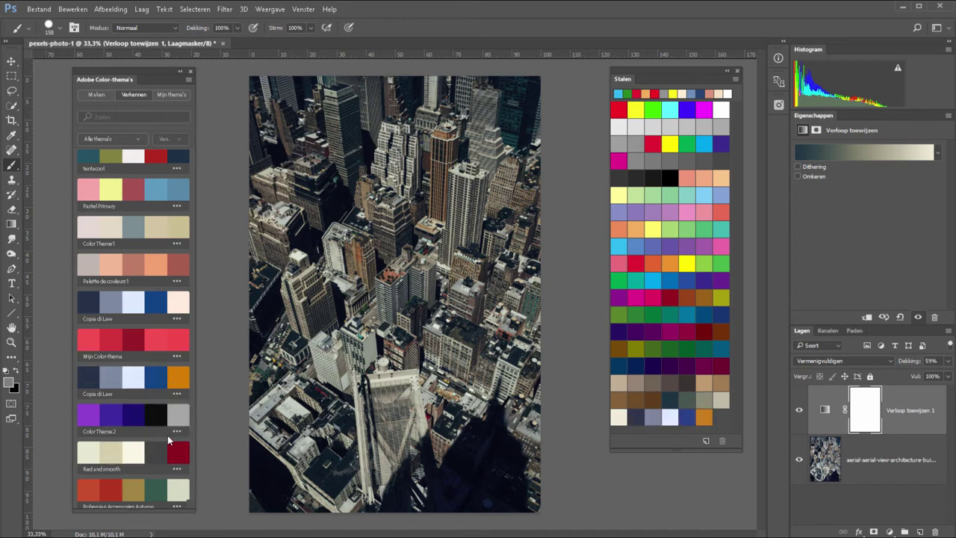
click(847, 151)
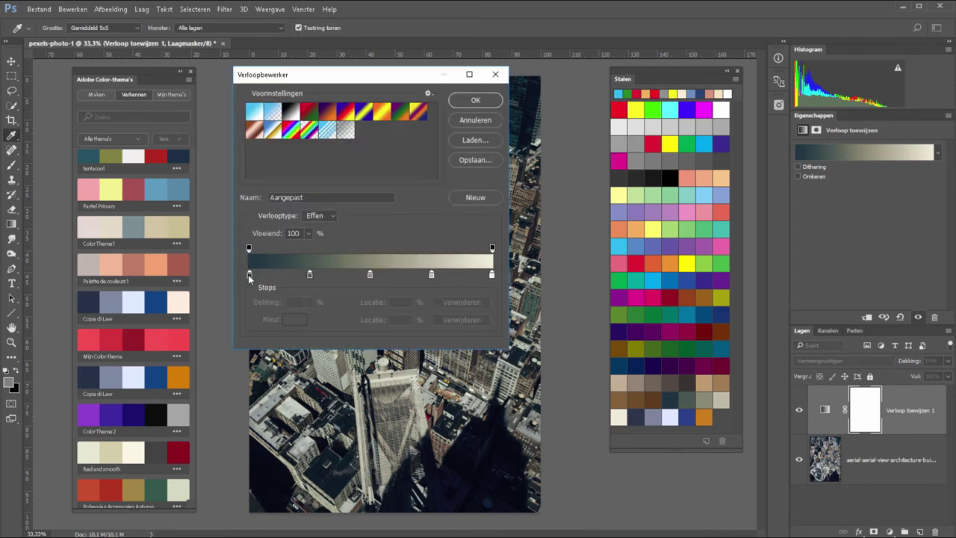
- Colour the five gradient stops navy, lavender-grey, pale blue-white, blue and orange, and confirm
click(248, 274)
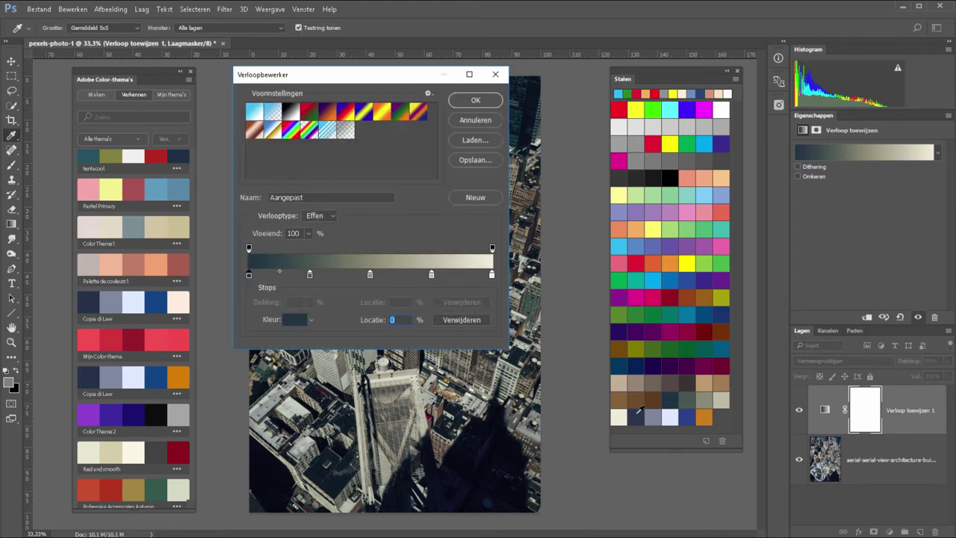
click(638, 411)
click(310, 276)
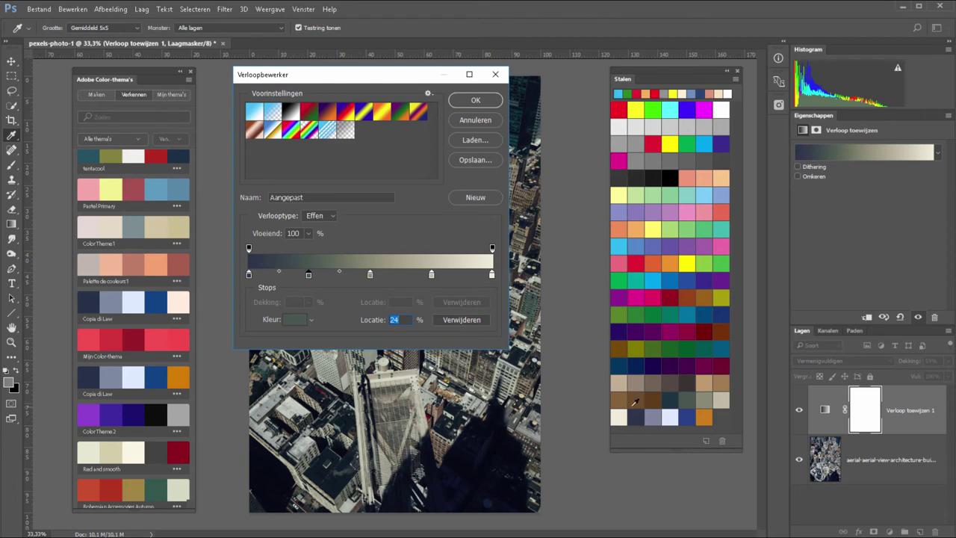
click(656, 415)
click(371, 276)
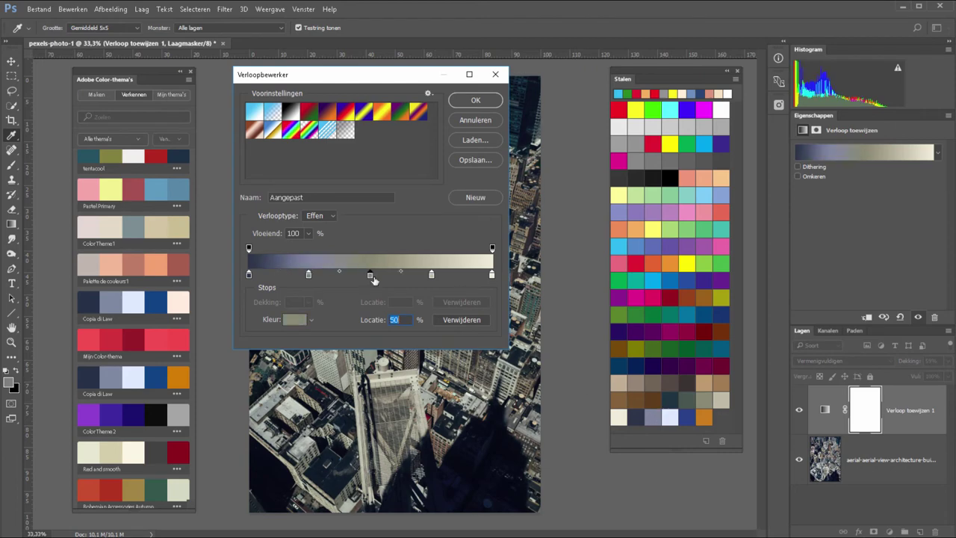
click(670, 415)
click(431, 277)
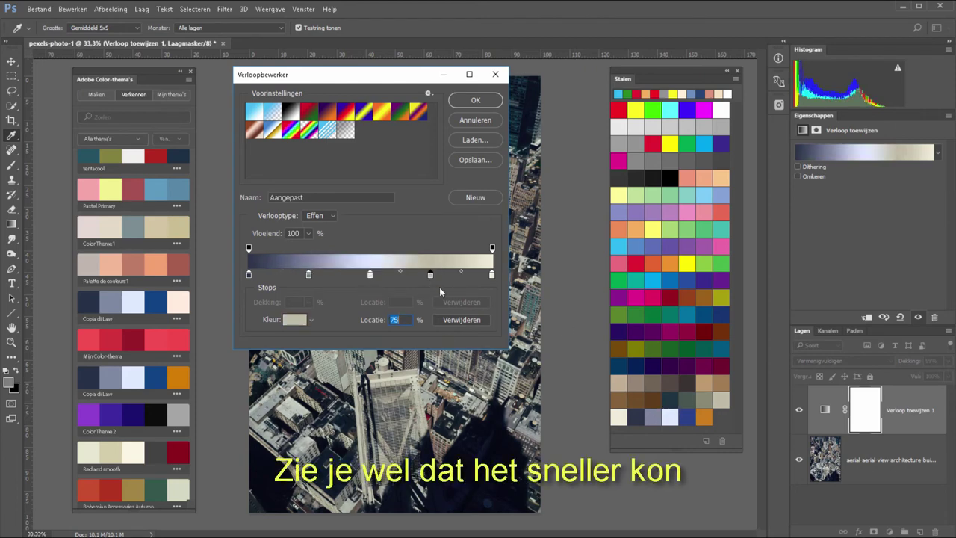
click(691, 413)
click(492, 275)
click(708, 413)
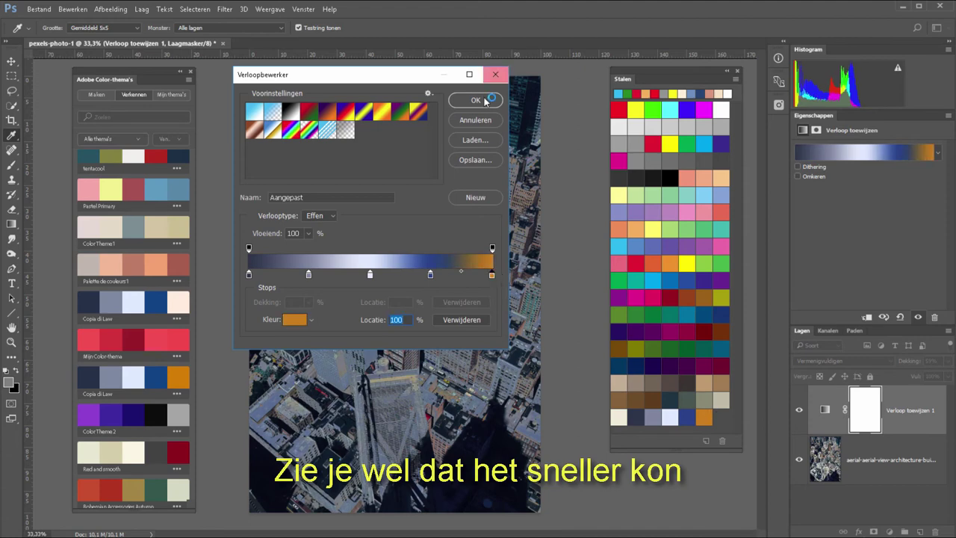
click(485, 101)
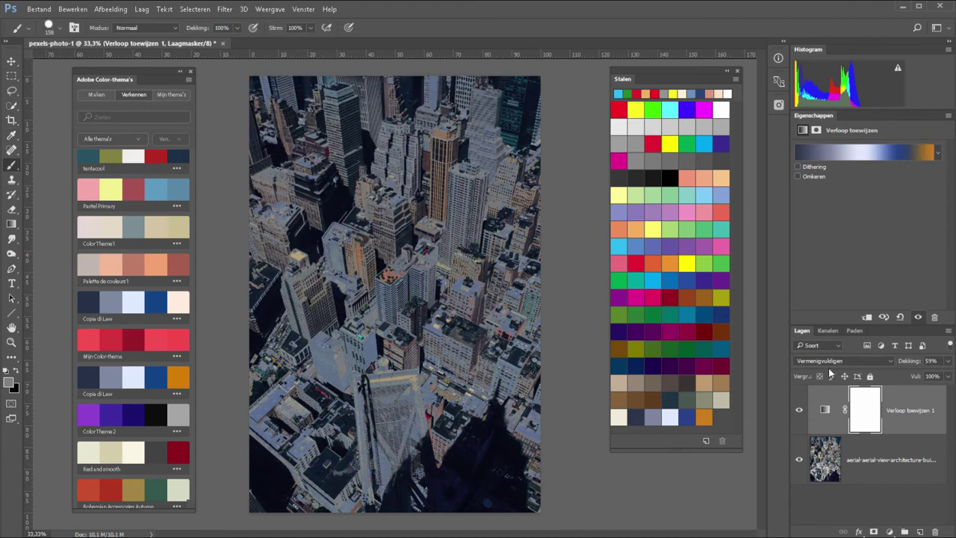
click(828, 362)
- Set the gradient map layer's blend mode to Zwak licht (Soft Light), toggling visibility to compare
click(821, 361)
click(837, 361)
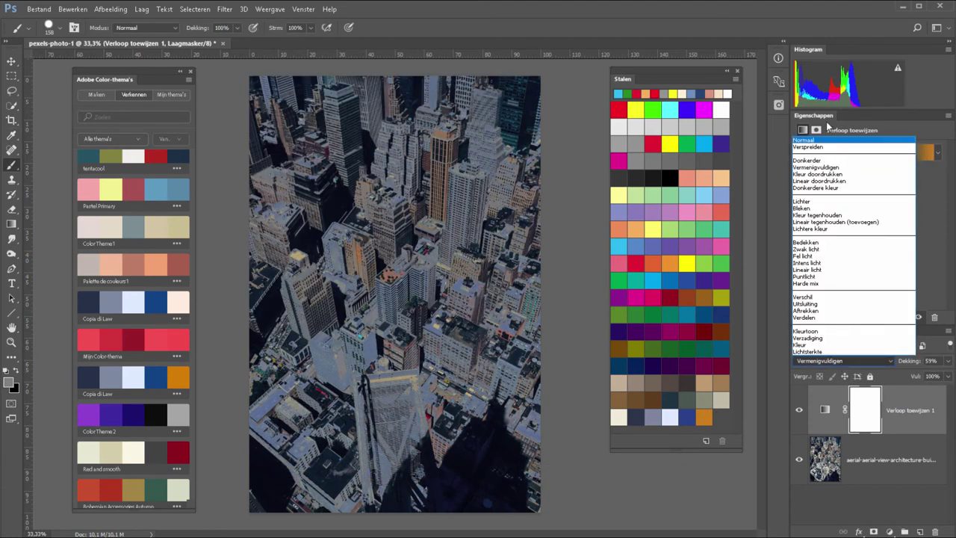
click(832, 140)
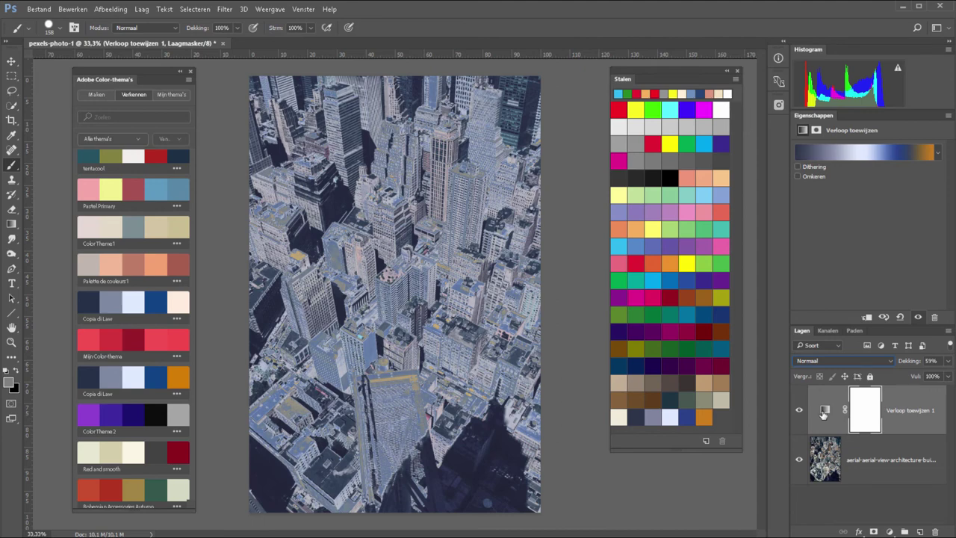
click(833, 362)
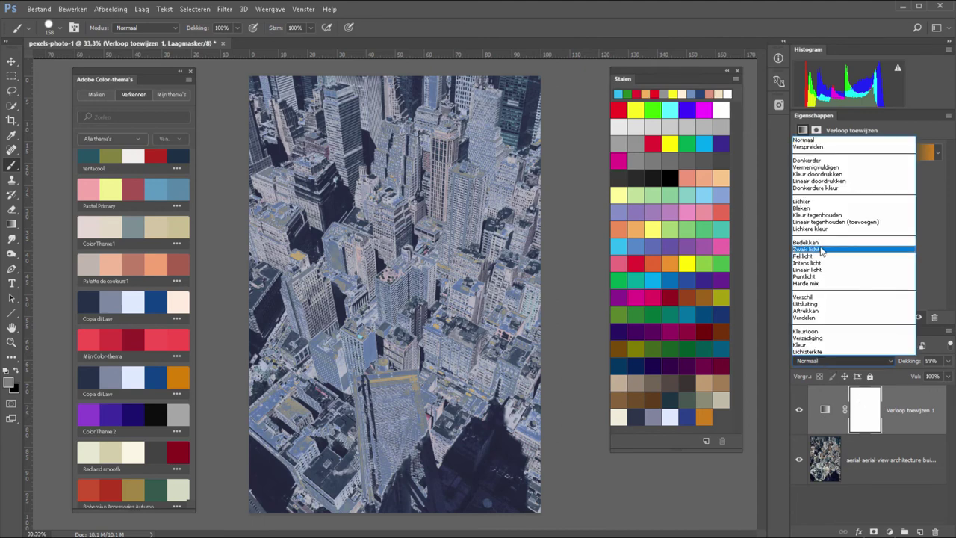
click(820, 250)
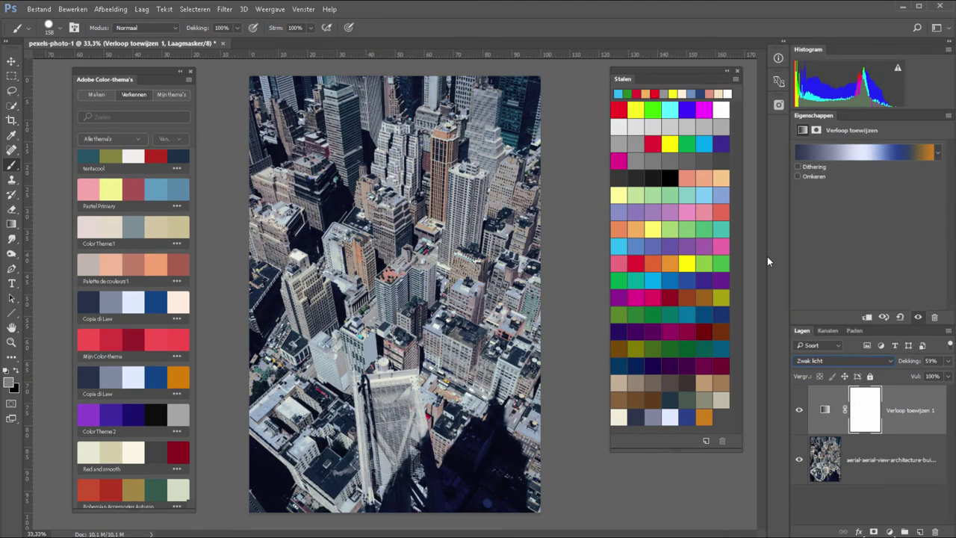
click(799, 411)
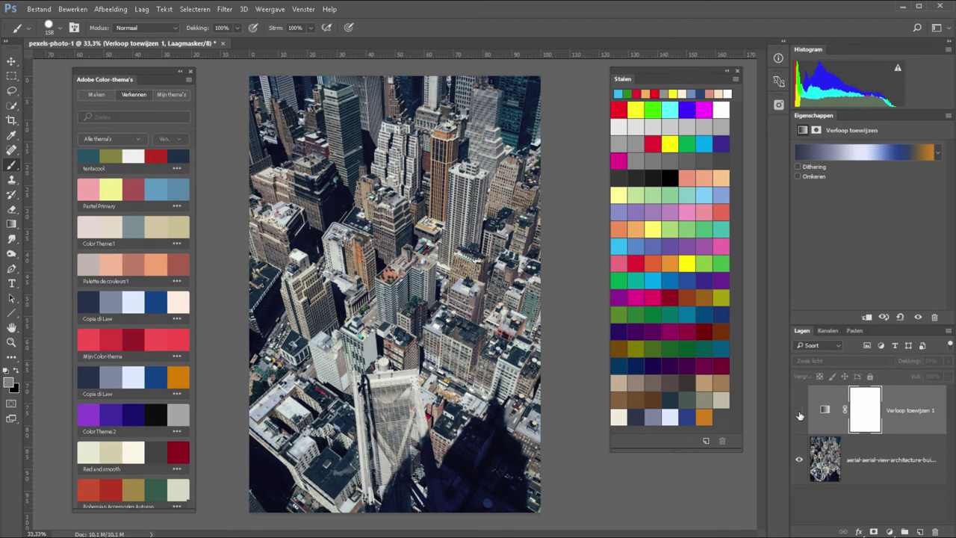
click(798, 409)
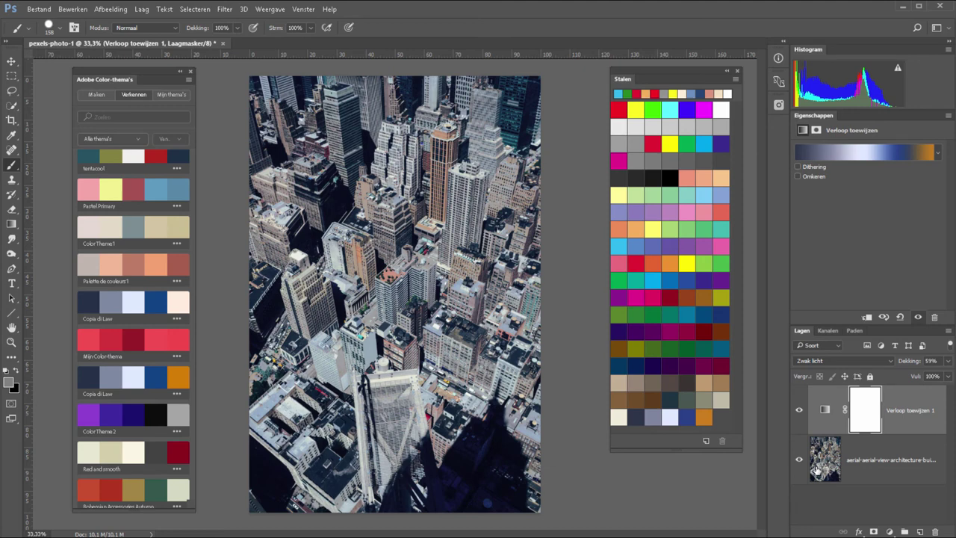
- Duplicate the gradient map layer with Ctrl+J and hide the original
key(ctrl+j)
click(799, 459)
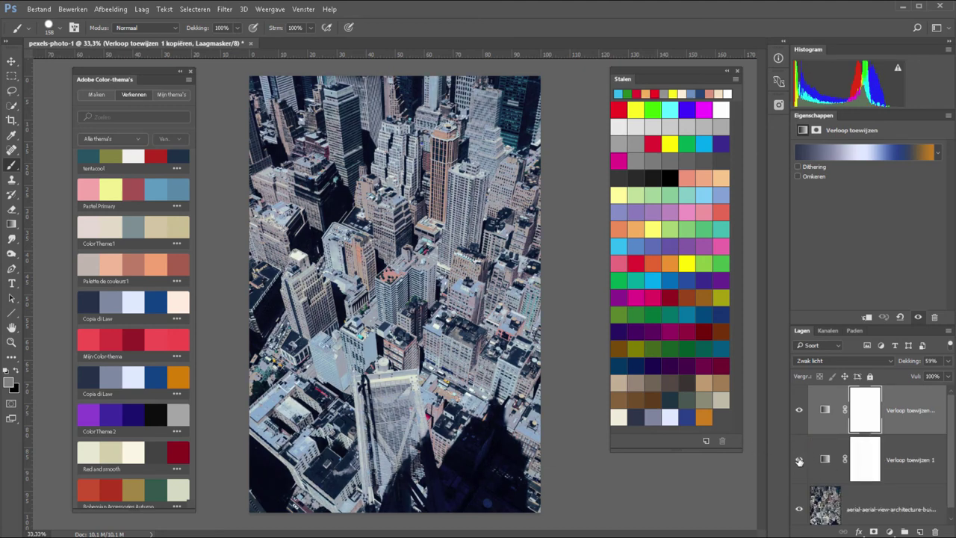
click(799, 459)
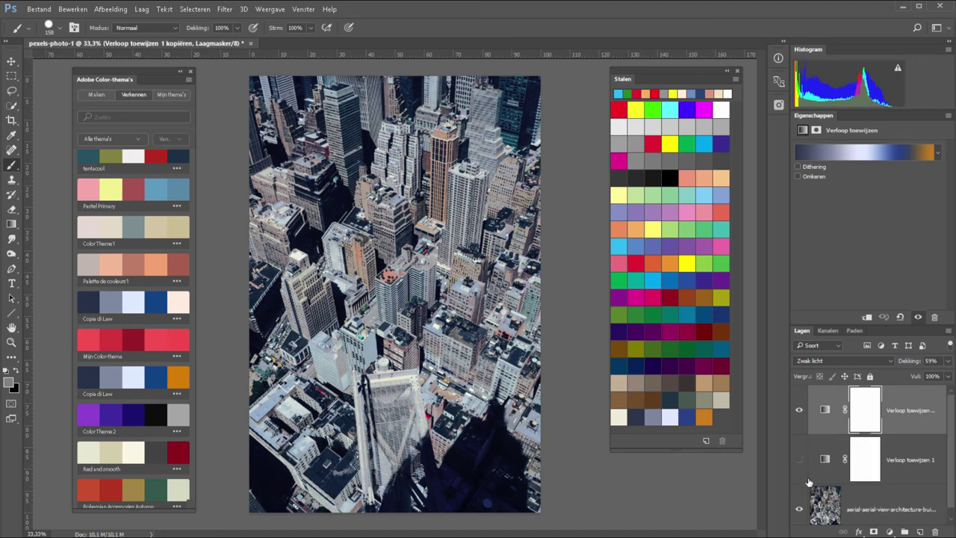
- In the copy's gradient, shift lavender left, pale blue-white to 25% and blue to 51%
click(844, 152)
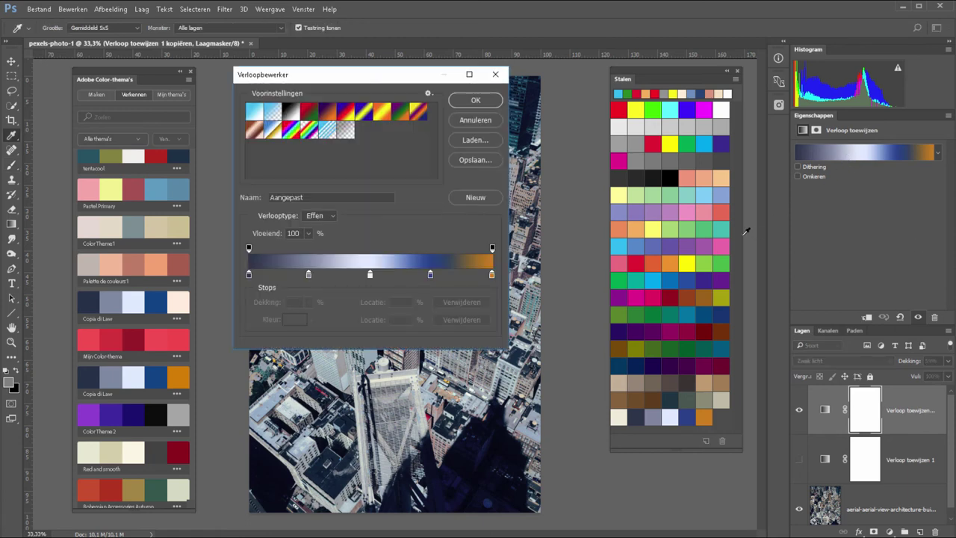
drag(309, 275, 278, 275)
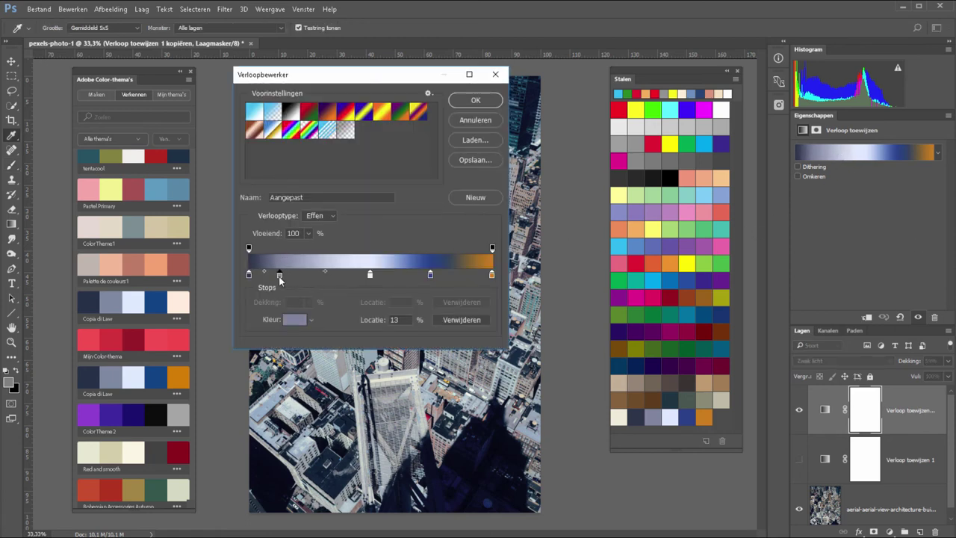
drag(370, 275, 311, 275)
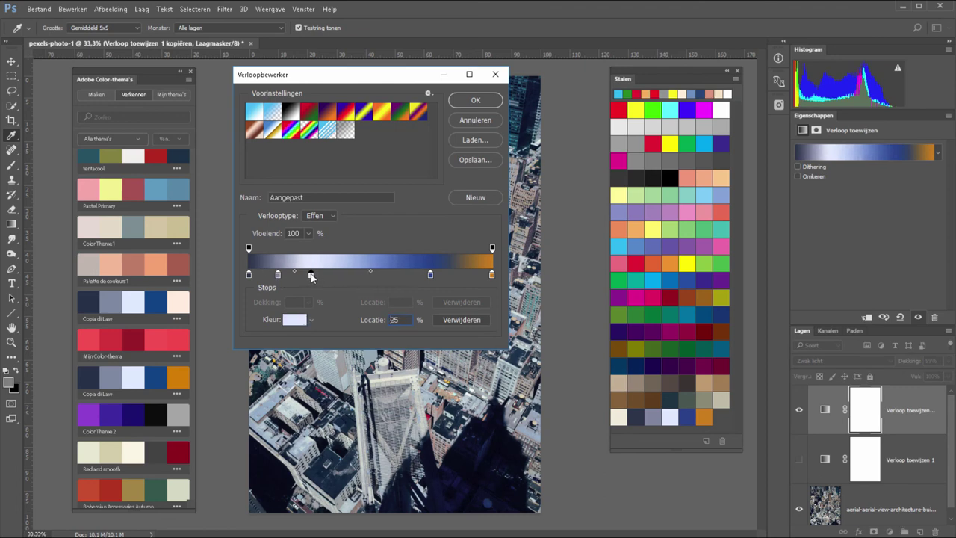
drag(430, 275, 374, 276)
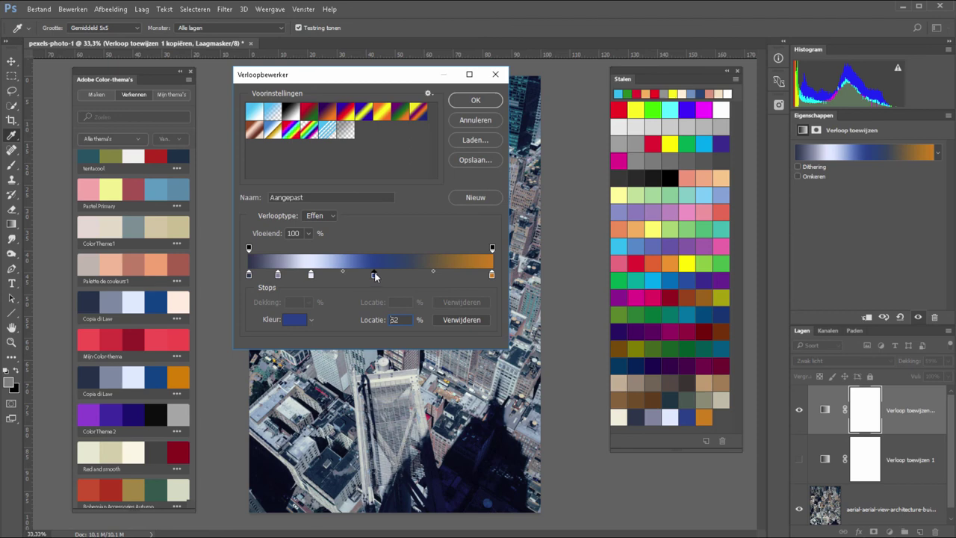
click(475, 100)
key(b)
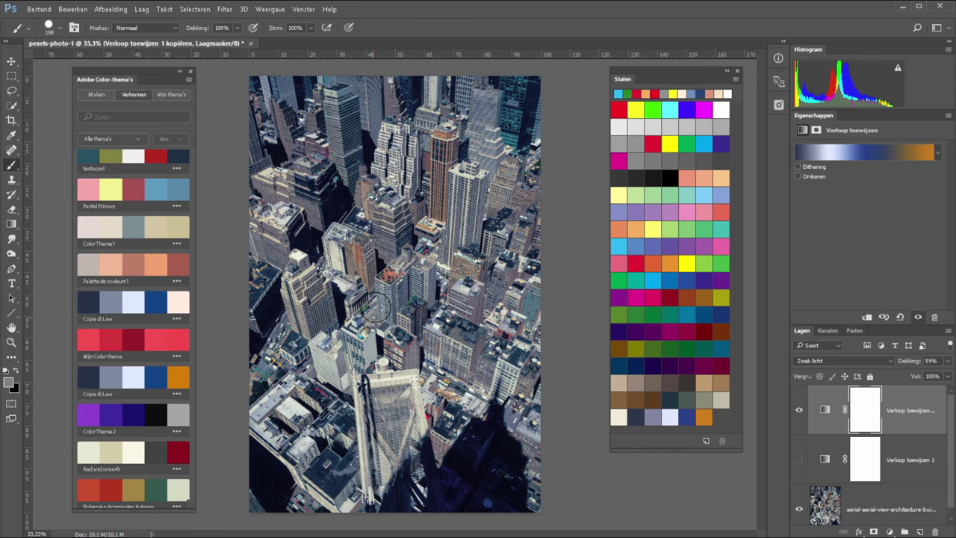
click(799, 411)
click(800, 460)
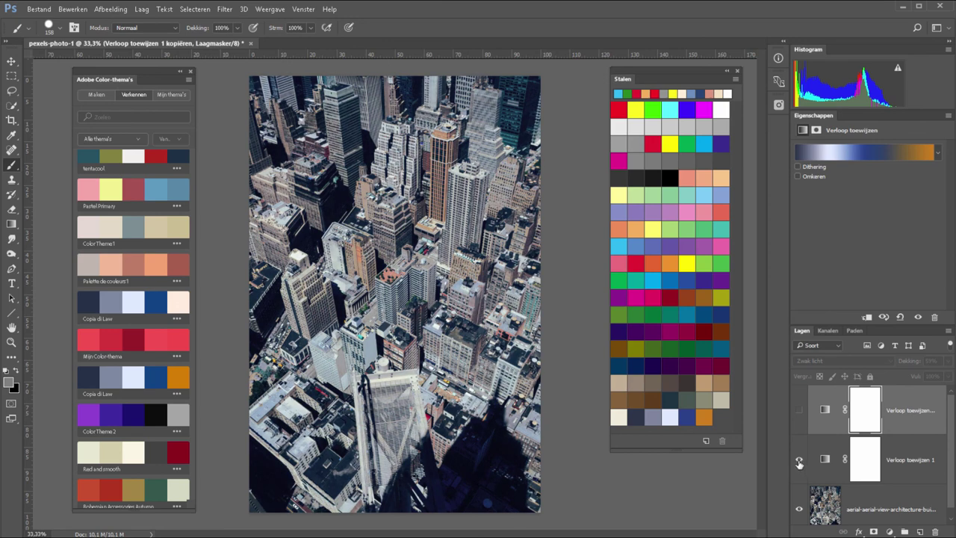
click(798, 459)
click(799, 410)
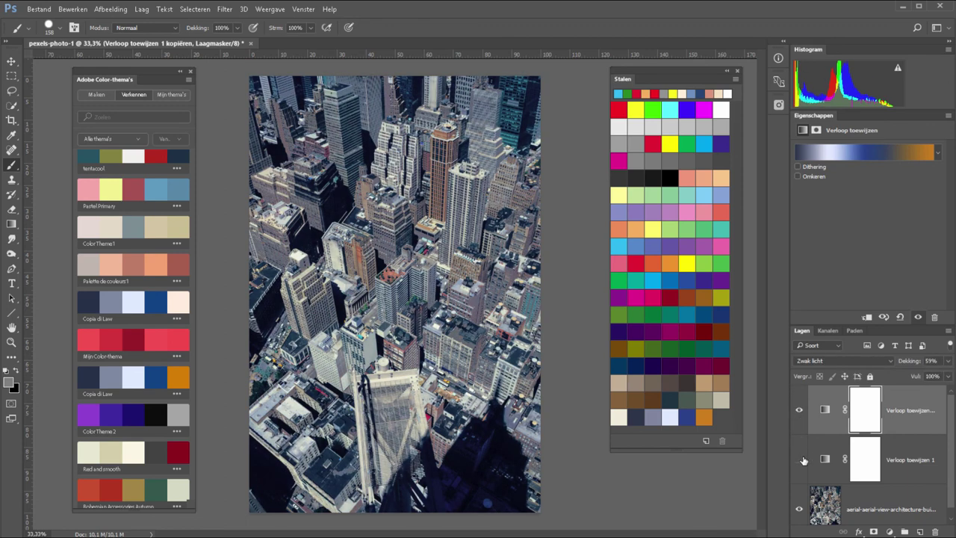